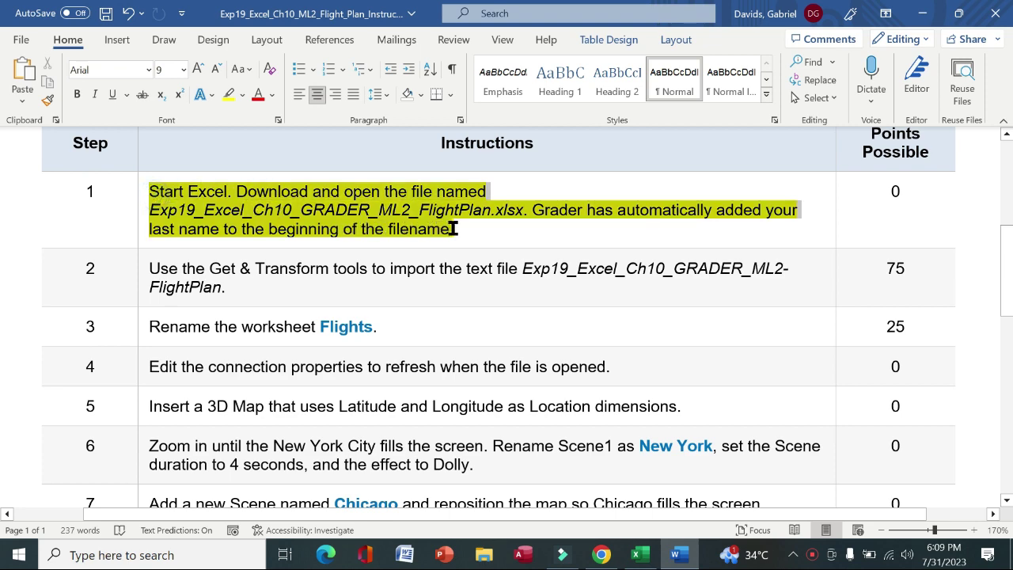
# Step: Check the open workbook in Excel, then return to the Word instructions and remove the highlight from step 1's text
pyautogui.click(641, 555)
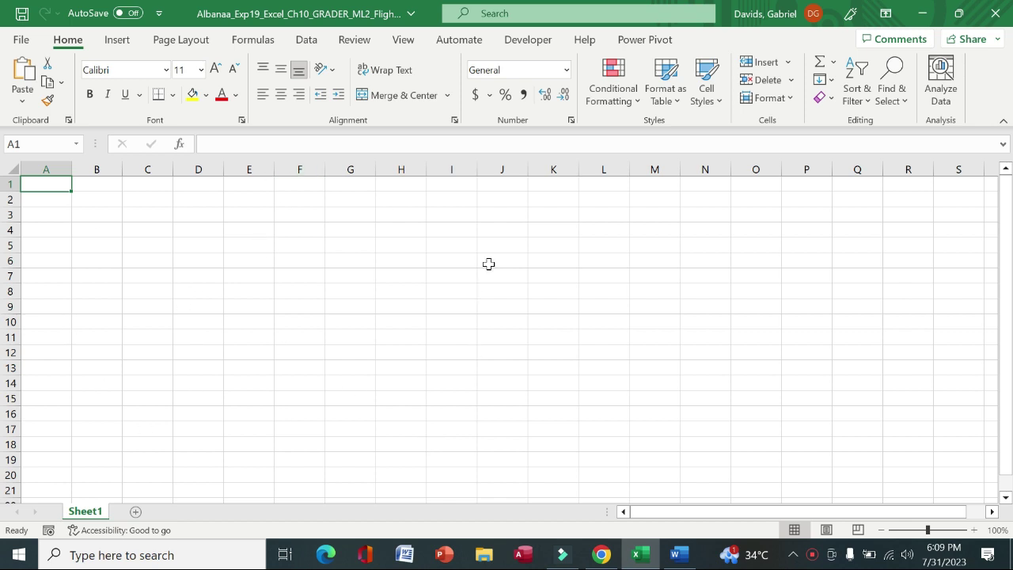
pyautogui.click(672, 556)
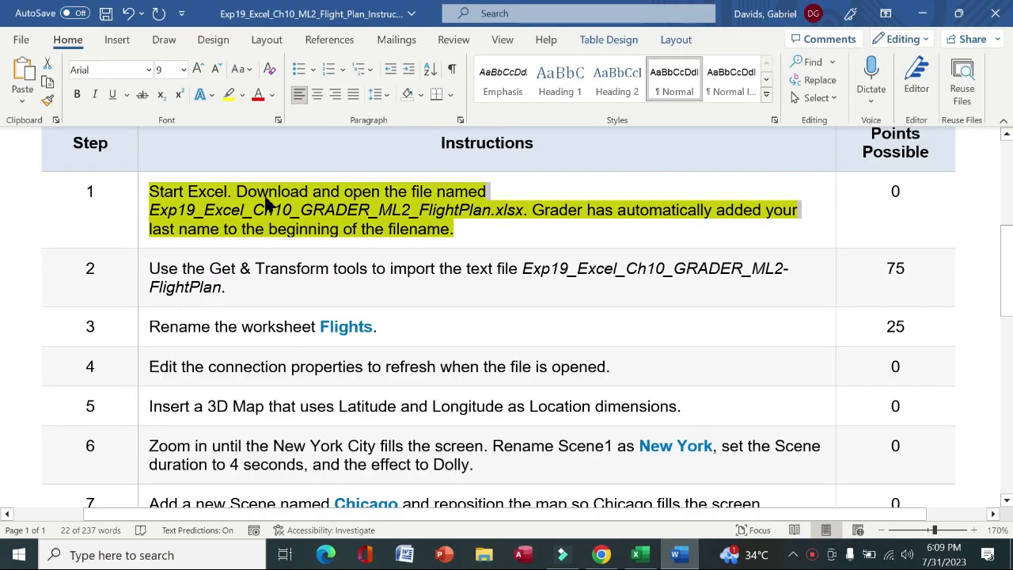
pyautogui.click(137, 218)
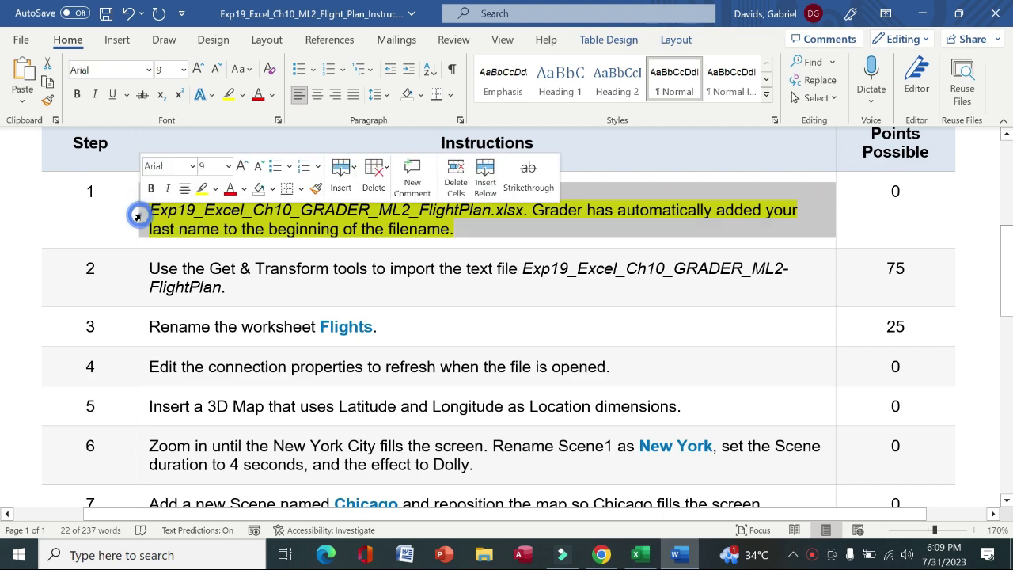
pyautogui.click(204, 190)
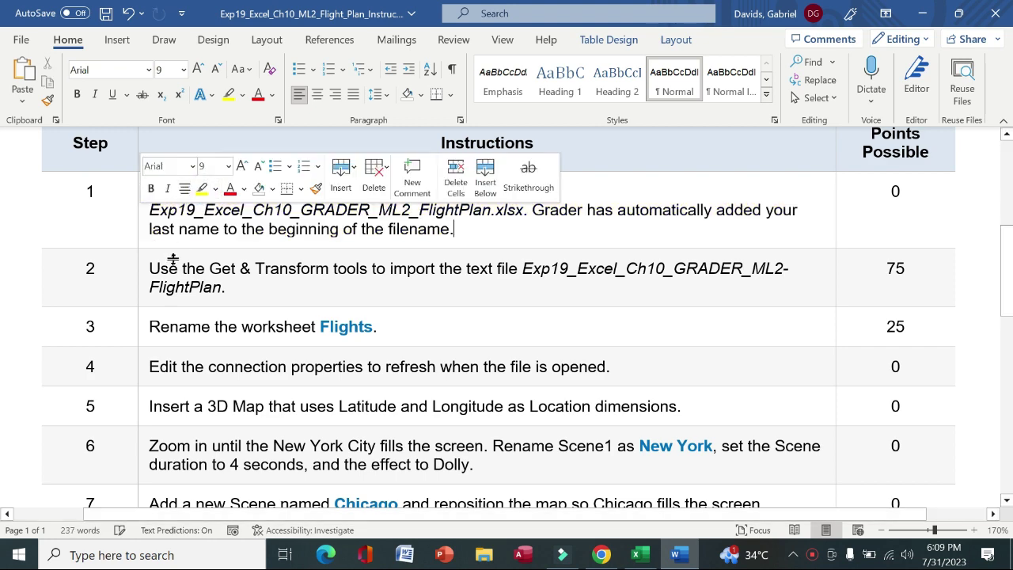
# Step: Make the step 2 instruction about importing the text file bold and highlight it in yellow
pyautogui.click(140, 286)
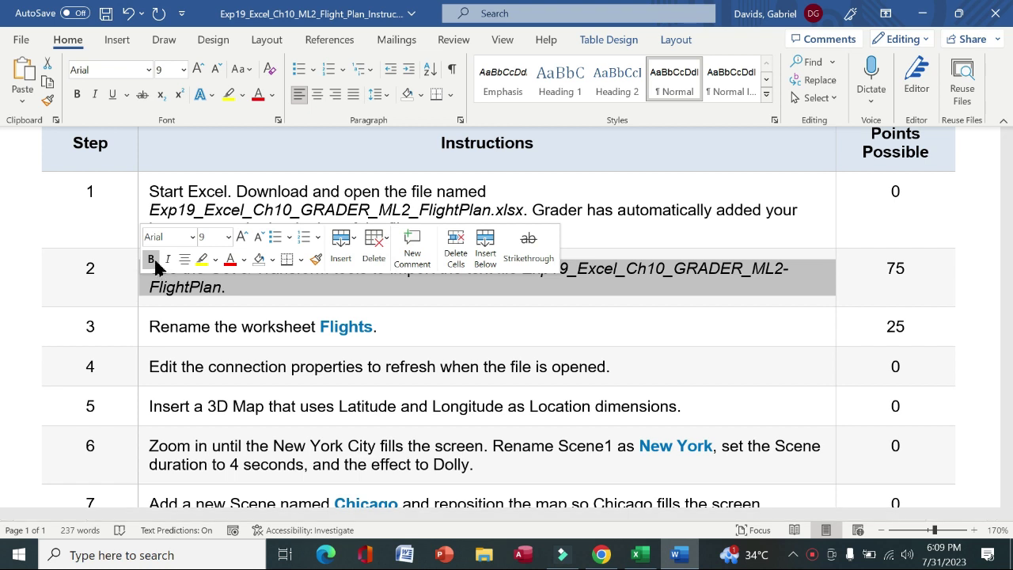
pyautogui.click(151, 259)
pyautogui.click(202, 265)
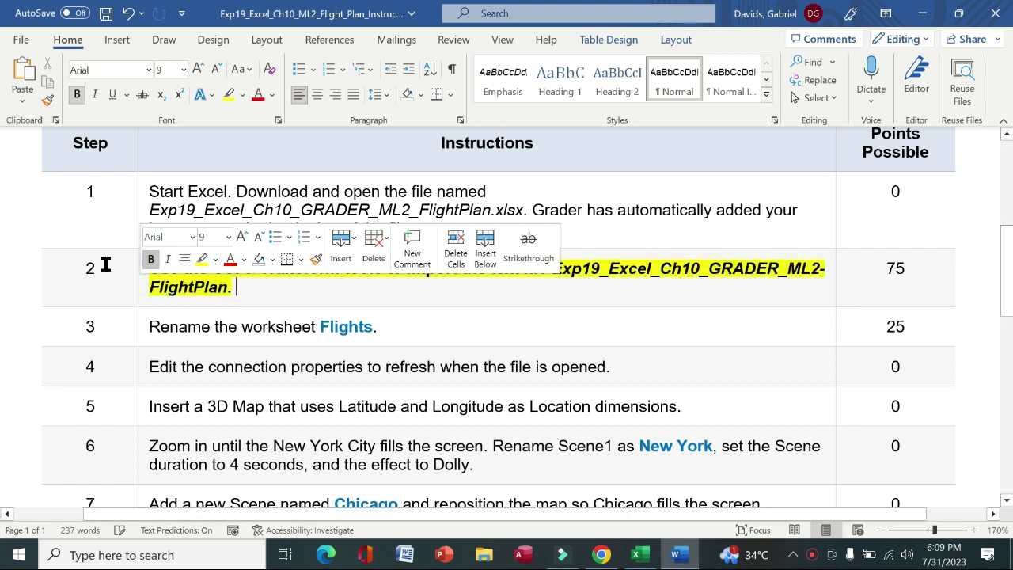
pyautogui.click(104, 265)
pyautogui.moveTo(161, 269); pyautogui.dragTo(549, 285)
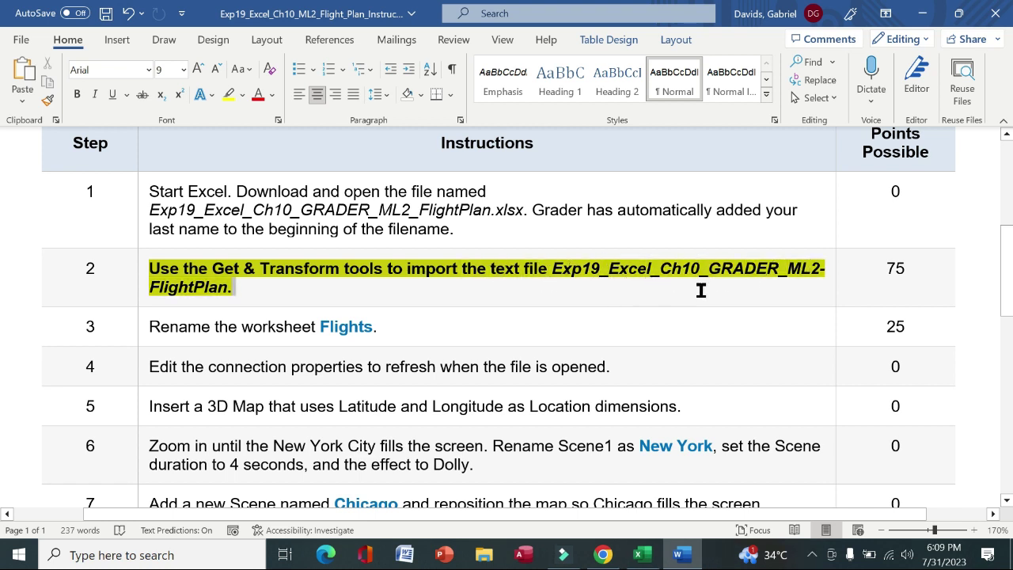
pyautogui.moveTo(700, 291); pyautogui.dragTo(697, 290)
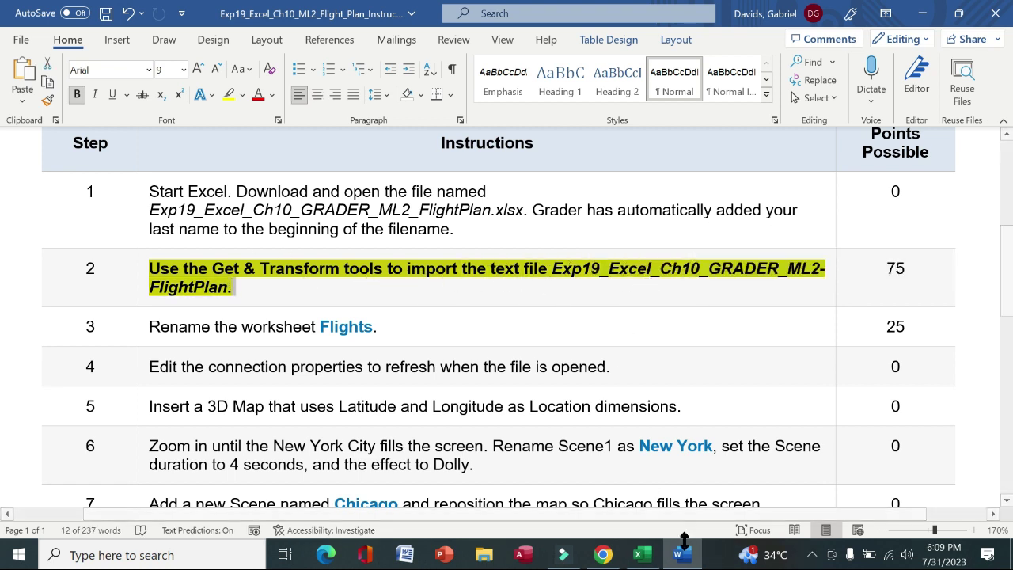
# Step: Switch to Excel, import the text file Exp19_Excel_Ch10_GRADER_ML2-FlightPlan as a loaded table, and close the queries pane
pyautogui.click(652, 558)
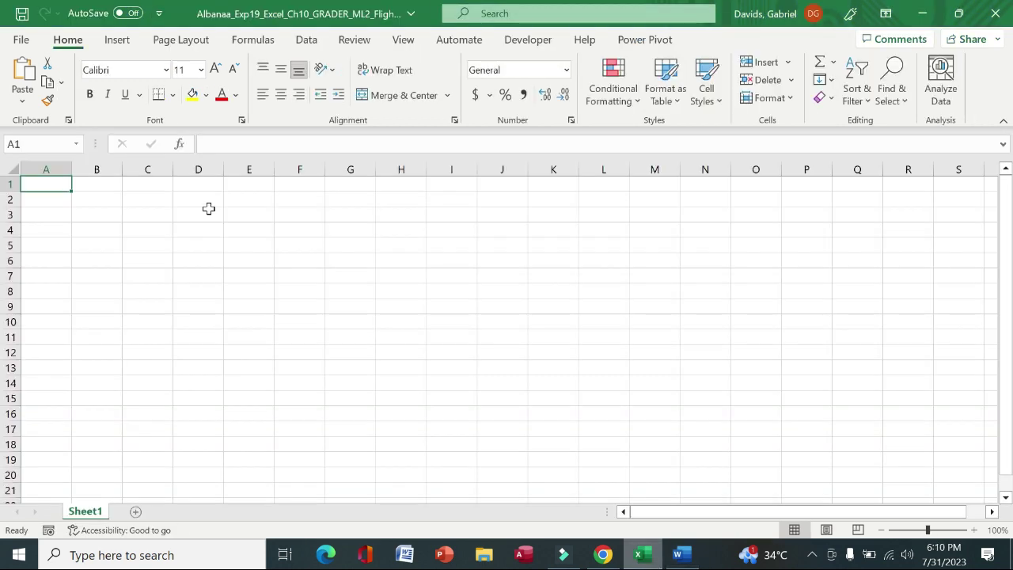
pyautogui.click(304, 41)
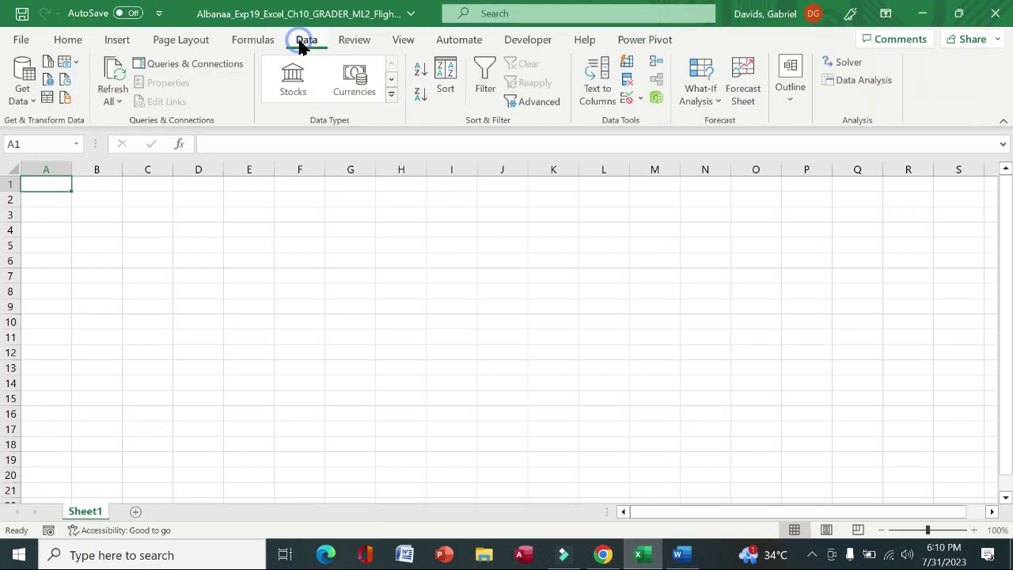
pyautogui.click(36, 99)
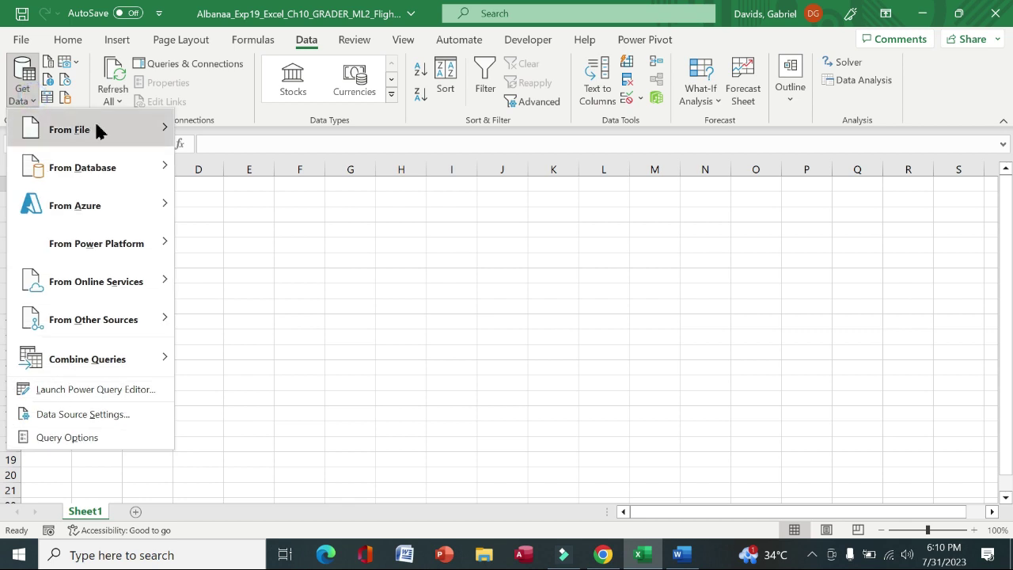
pyautogui.moveTo(164, 133)
pyautogui.click(264, 175)
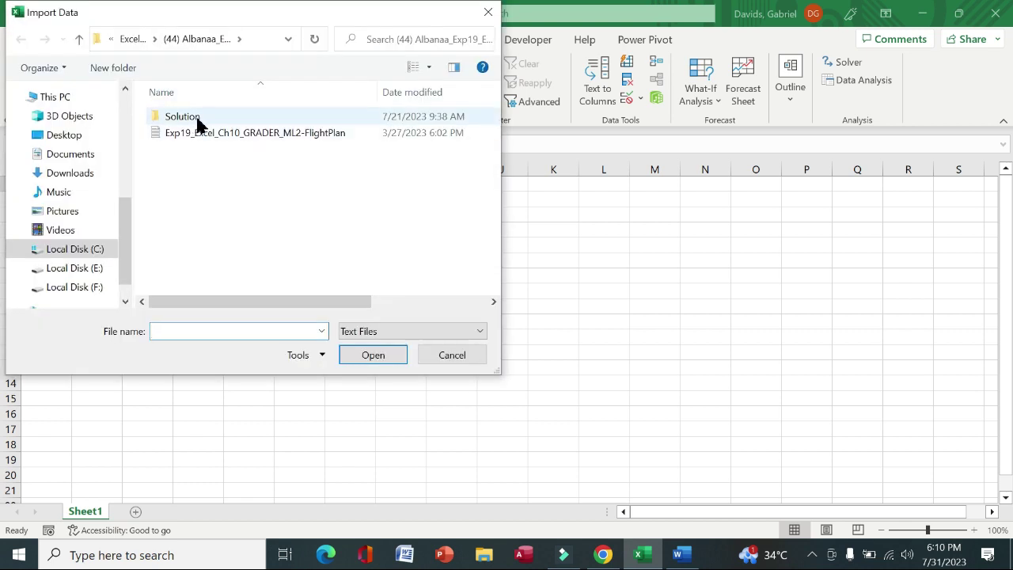
pyautogui.doubleClick(284, 134)
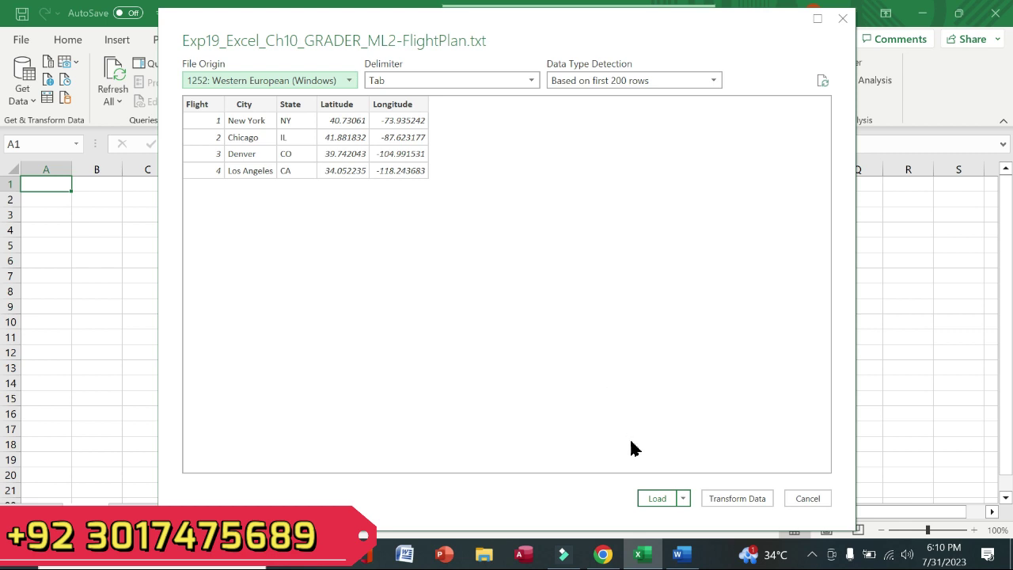
pyautogui.click(655, 501)
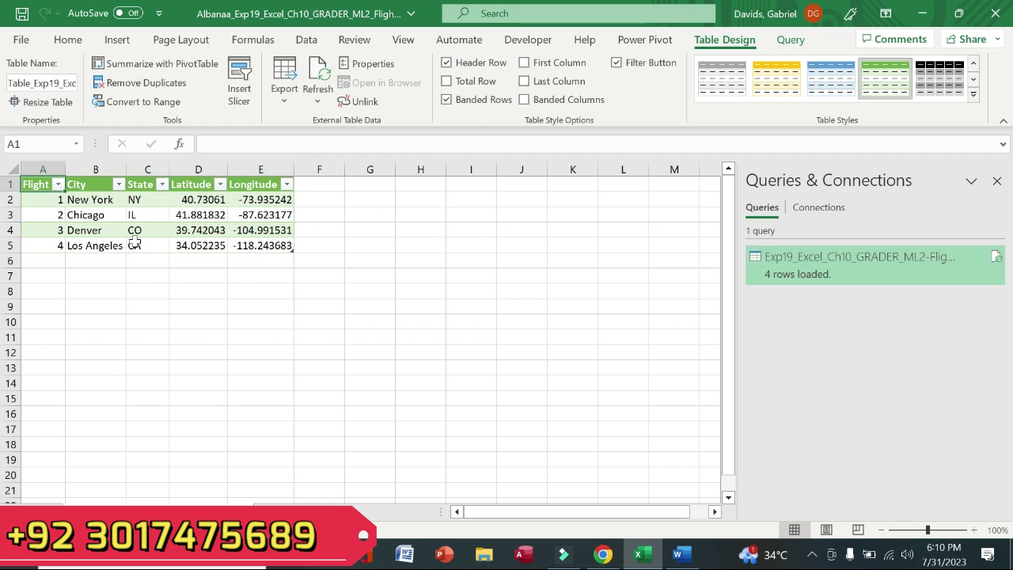
pyautogui.click(997, 181)
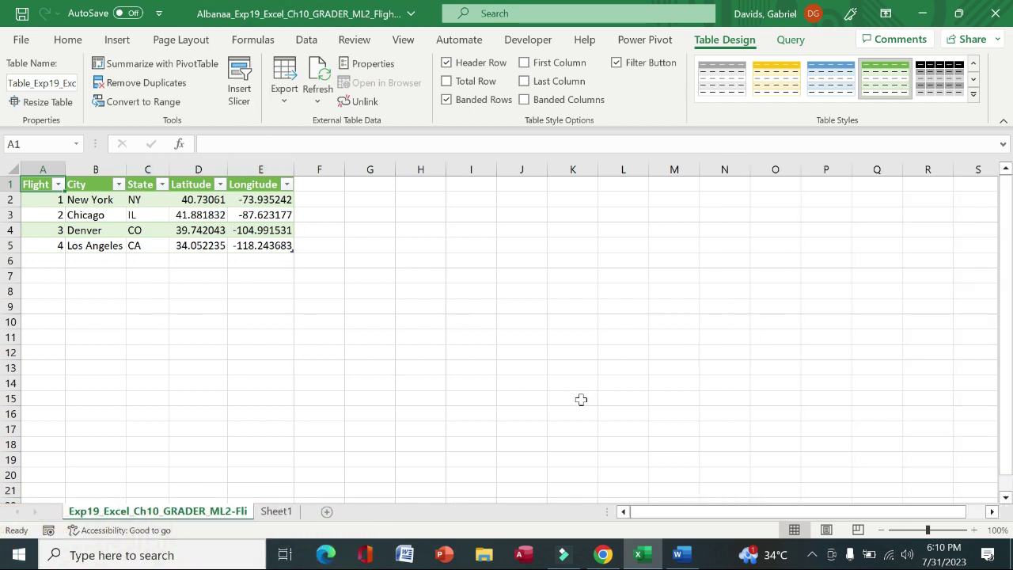
# Step: Switch to the Word instructions and remove the bold and yellow highlight from step 2's text
pyautogui.click(678, 554)
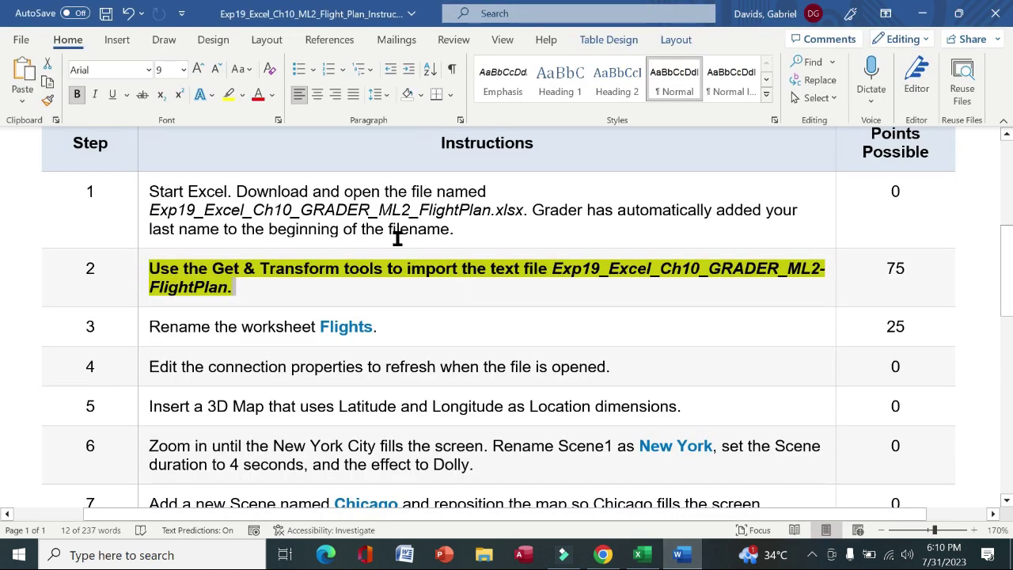
pyautogui.click(139, 288)
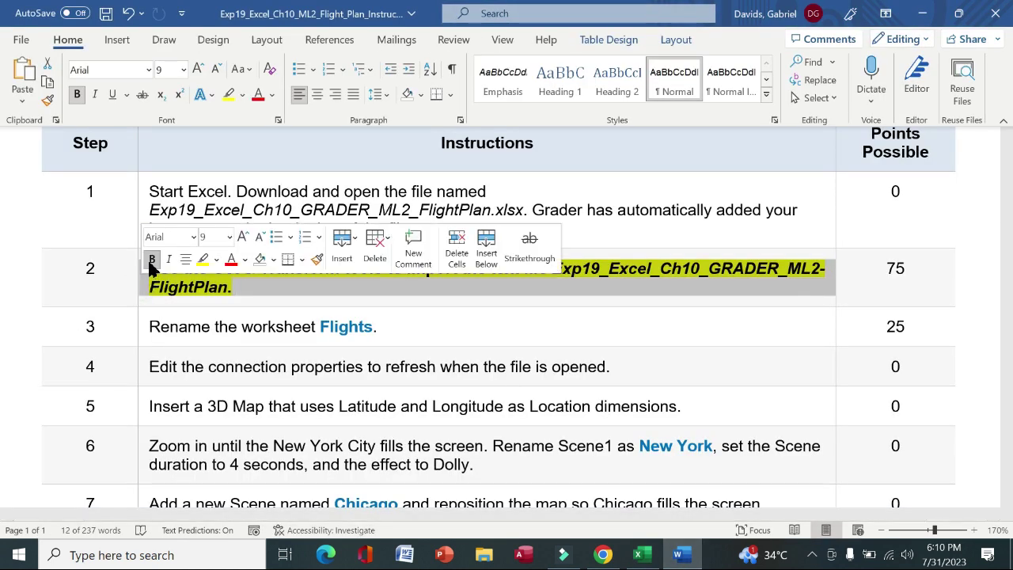
pyautogui.click(152, 259)
pyautogui.click(202, 259)
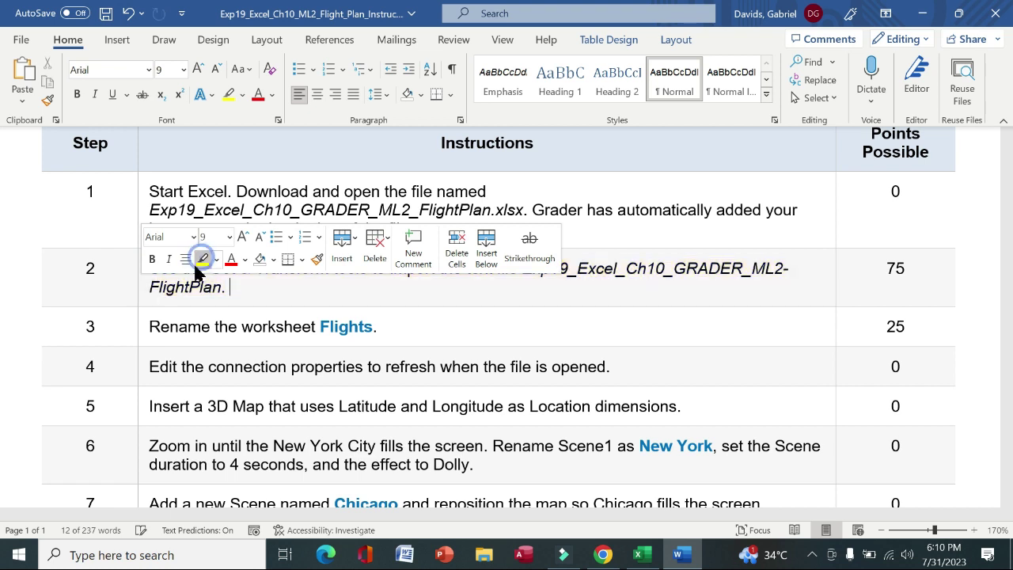
# Step: Make the step 3 instruction about renaming the worksheet bold and highlight it in yellow
pyautogui.click(142, 329)
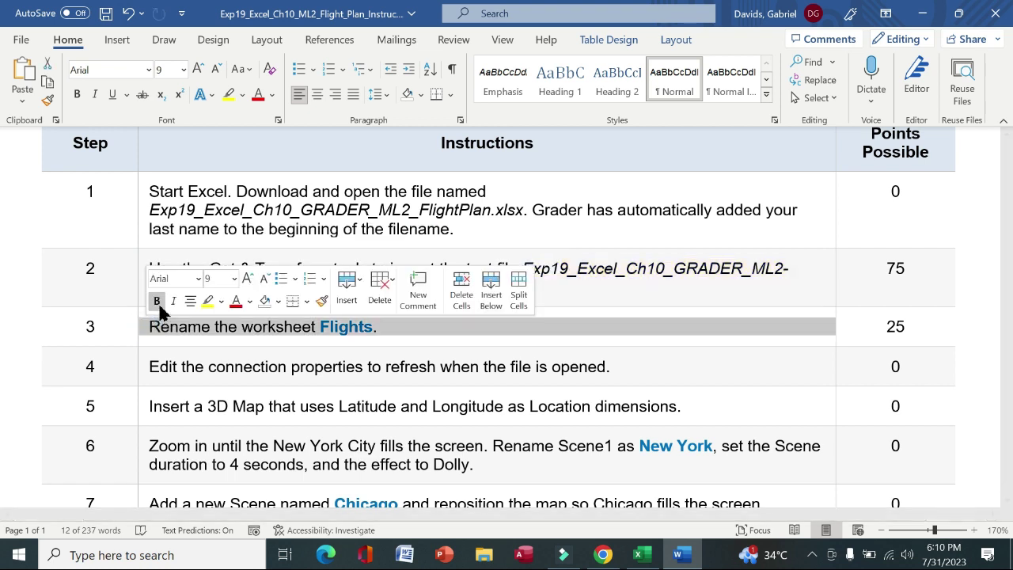
pyautogui.click(156, 301)
pyautogui.click(207, 301)
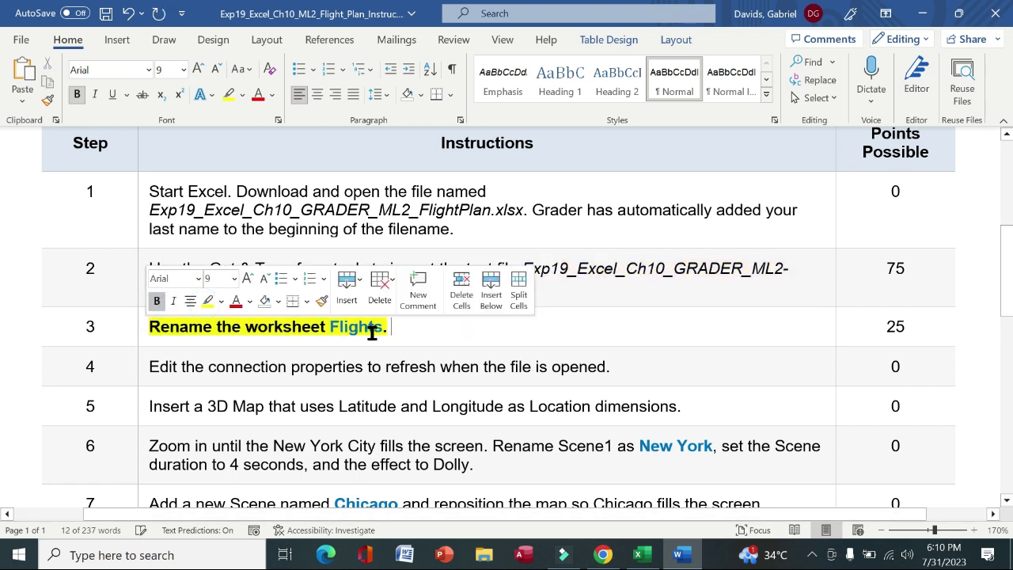
# Step: Copy the word Flights from step 3, switch to Excel and rename the imported data's worksheet Flights
pyautogui.click(380, 328)
pyautogui.moveTo(357, 329); pyautogui.dragTo(333, 329)
pyautogui.hotkey('ctrl', 'c')
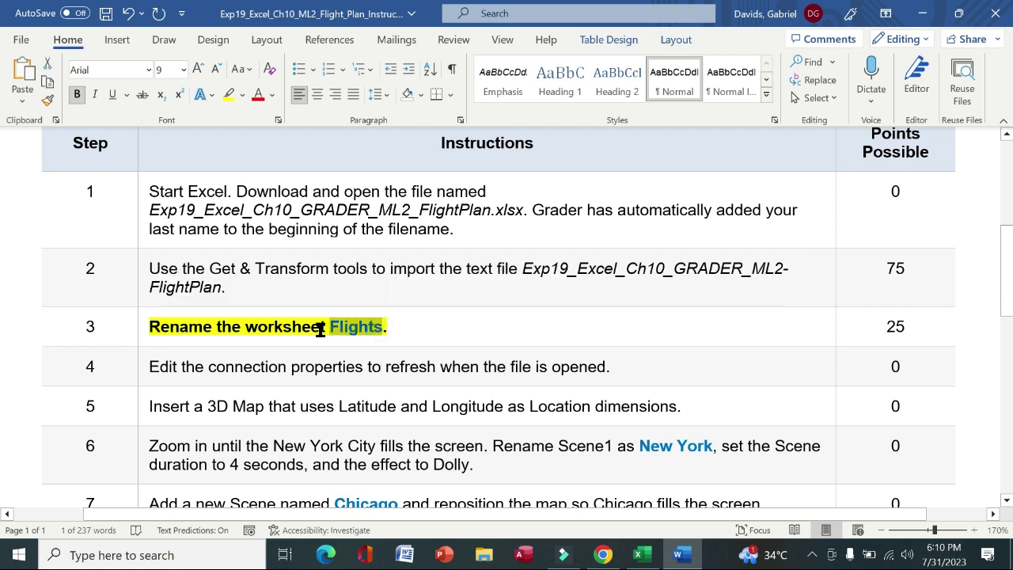
pyautogui.moveTo(157, 331); pyautogui.dragTo(293, 333)
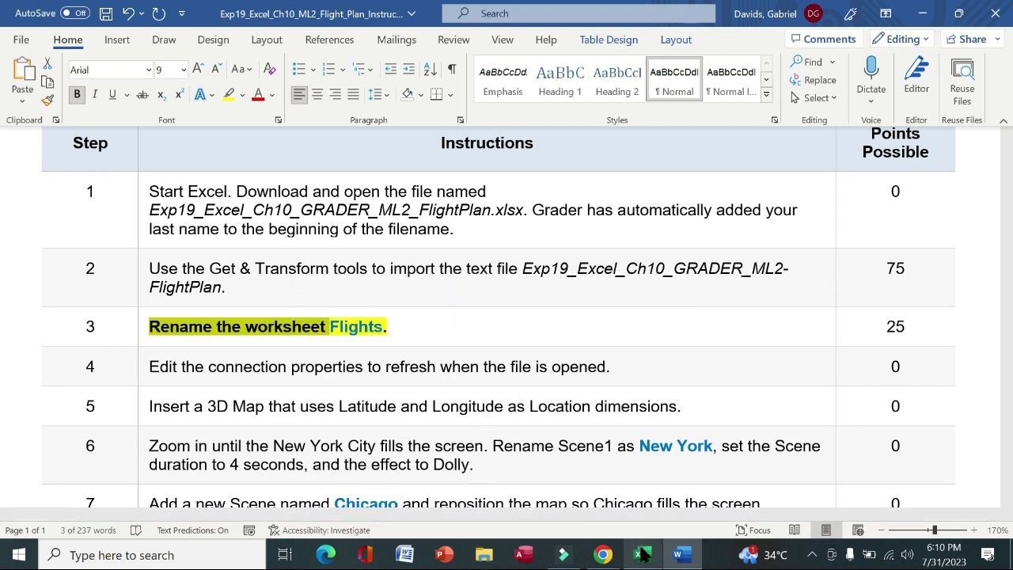
pyautogui.click(642, 554)
pyautogui.doubleClick(220, 513)
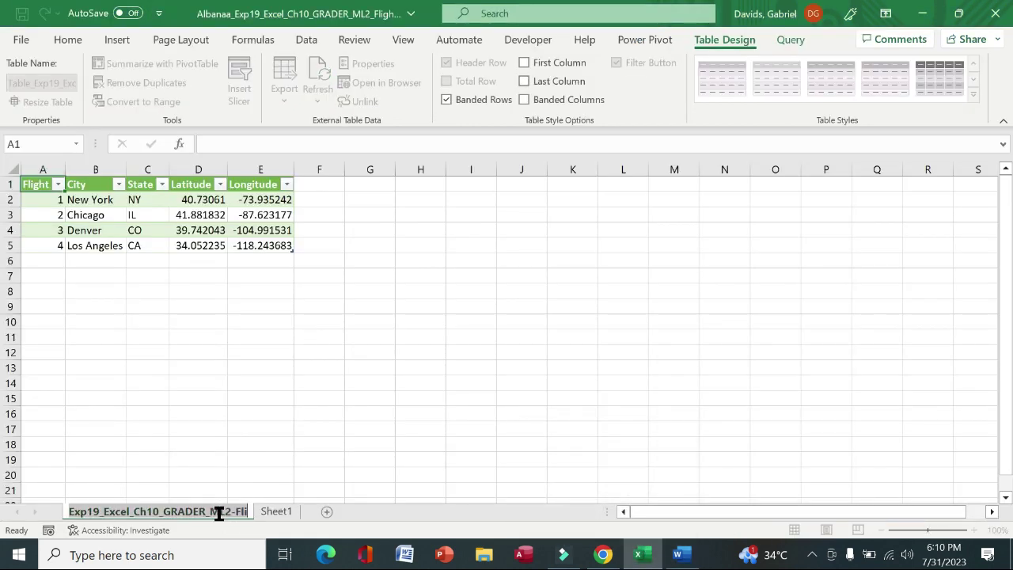
pyautogui.hotkey('ctrl', 'v')
pyautogui.press('Return')
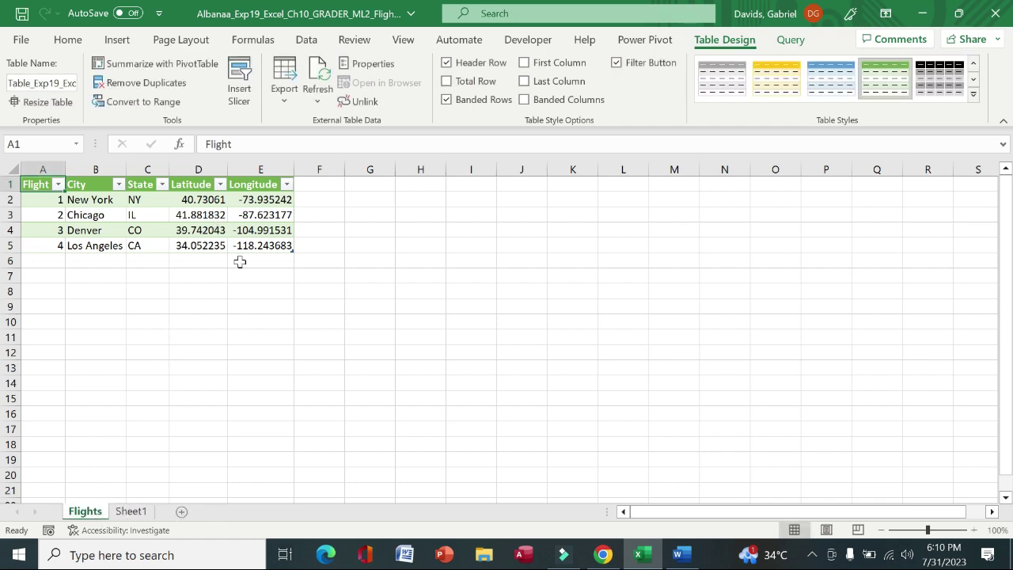
# Step: Switch to the Word instructions and remove the bold and yellow highlight from step 3's text
pyautogui.click(678, 554)
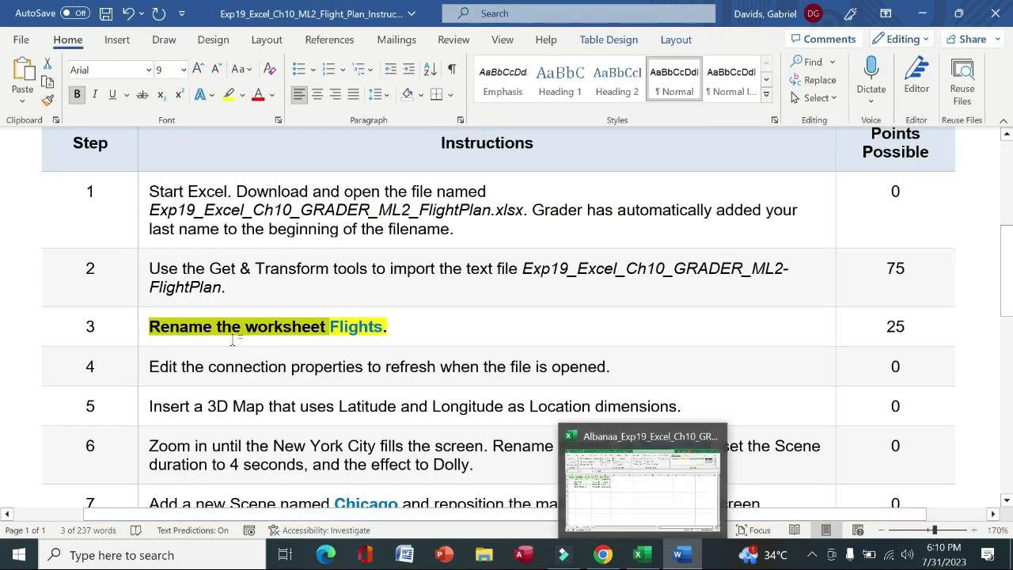
pyautogui.click(139, 329)
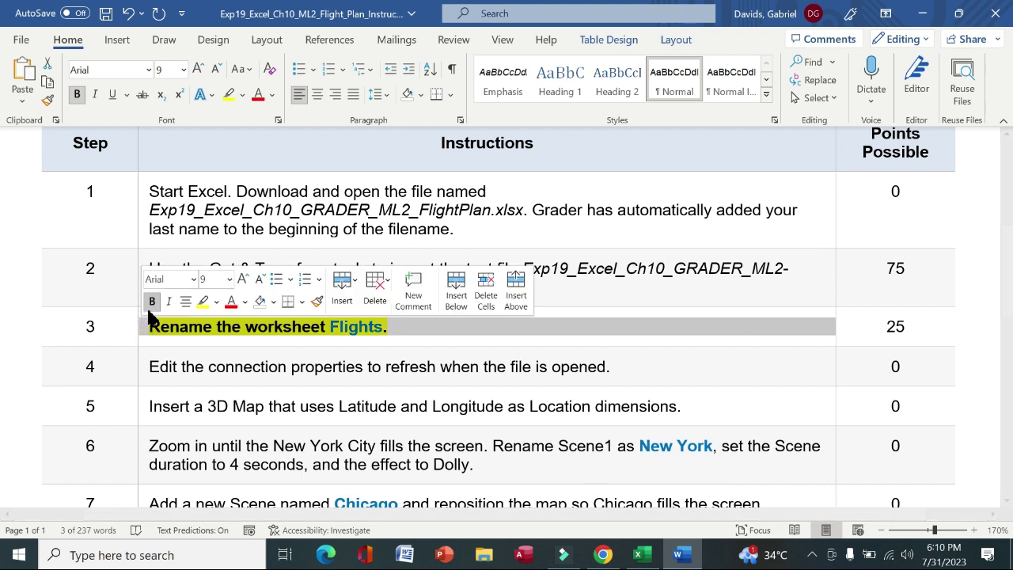
pyautogui.click(152, 303)
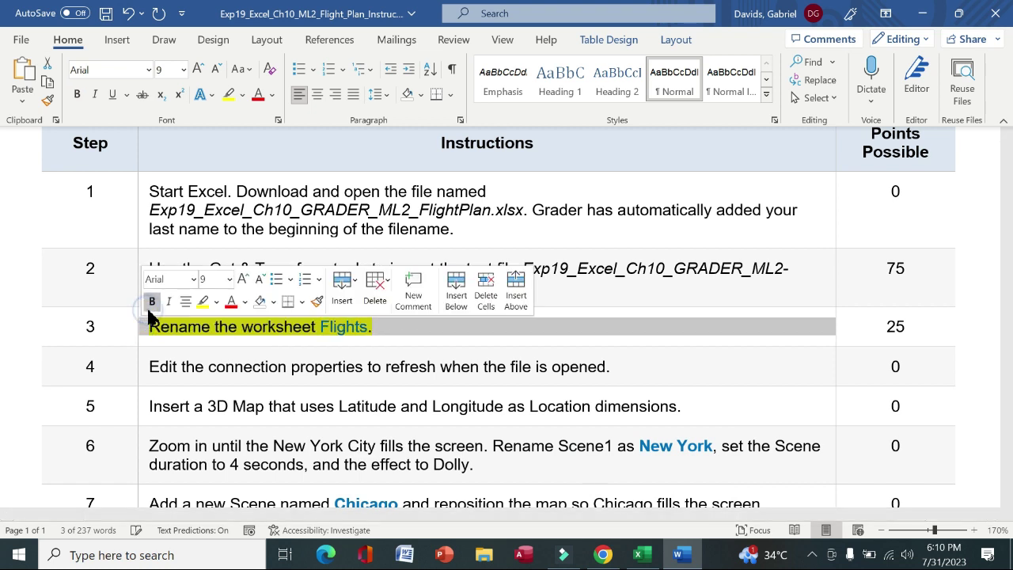
pyautogui.click(203, 304)
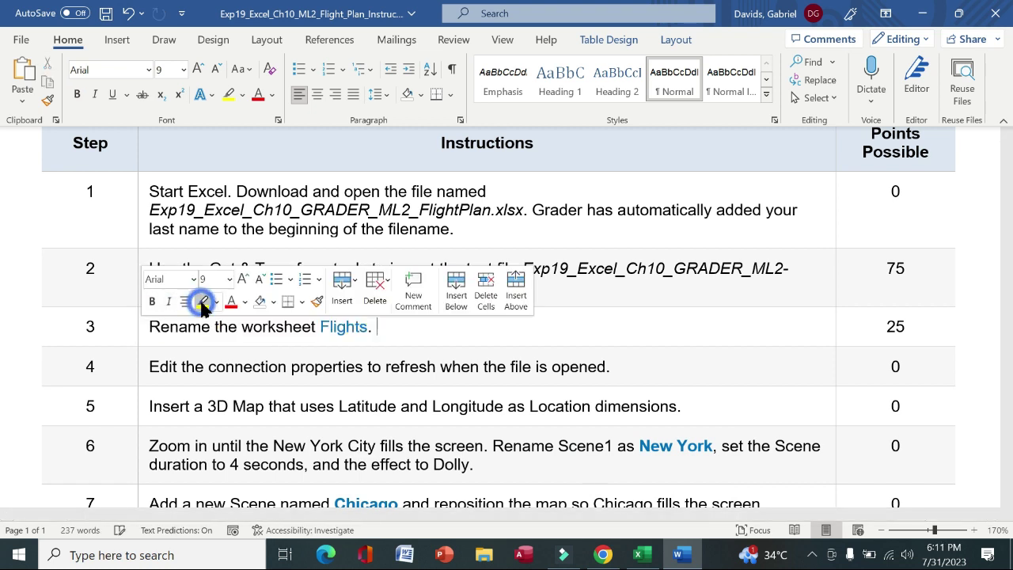
# Step: Make the step 4 instruction about editing the connection properties bold and highlight it in yellow
pyautogui.click(141, 375)
pyautogui.click(156, 349)
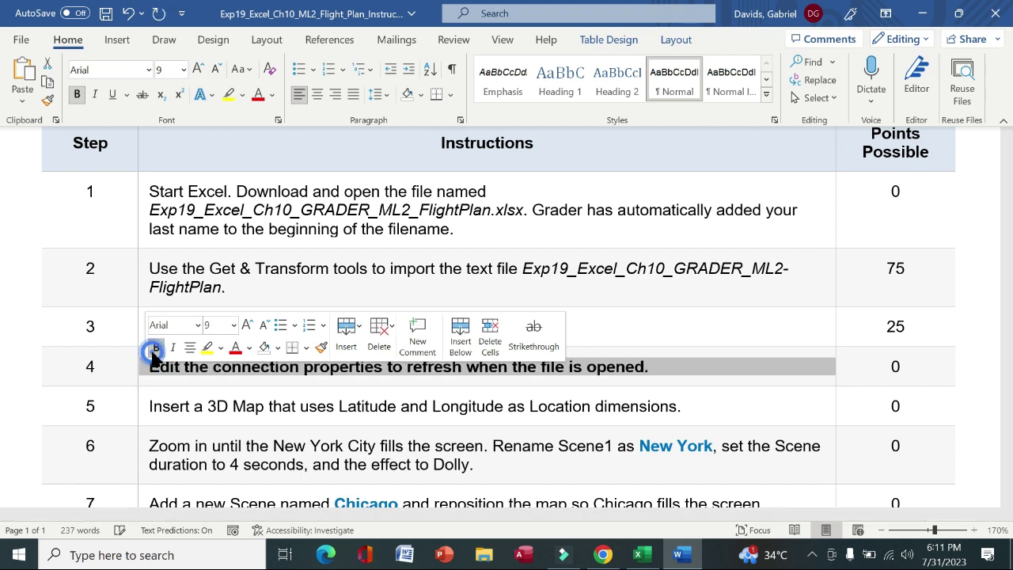
pyautogui.click(207, 350)
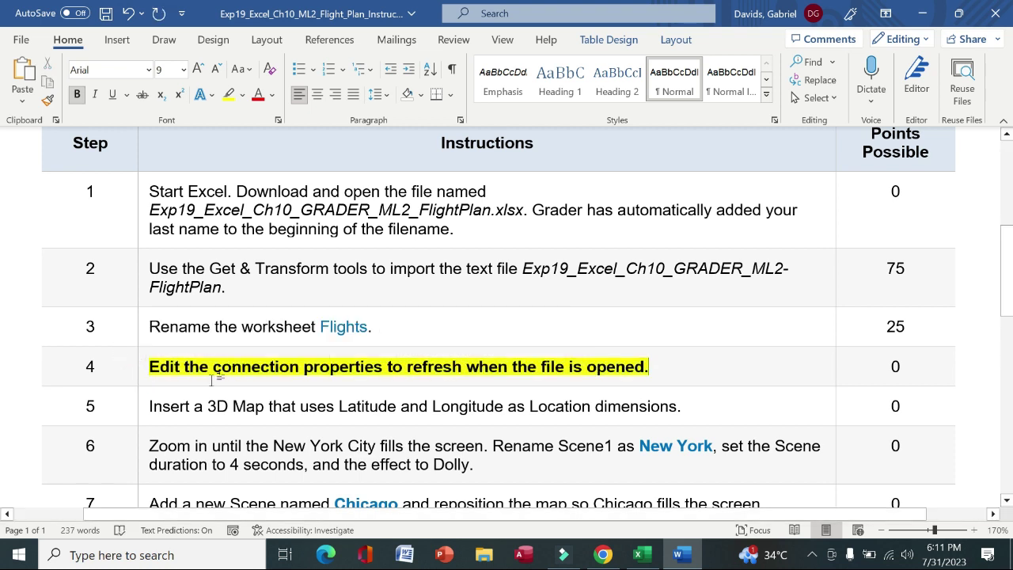
pyautogui.moveTo(153, 366); pyautogui.dragTo(648, 367)
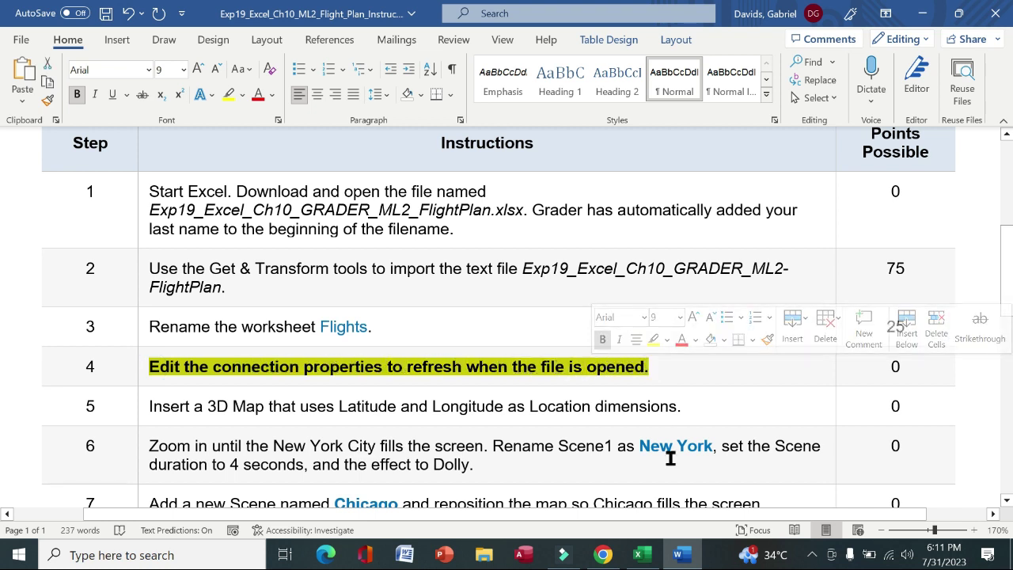
# Step: Switch to Excel, refresh all data connections from the flight table, and return to the Word instructions
pyautogui.hotkey('alt', 'Tab')
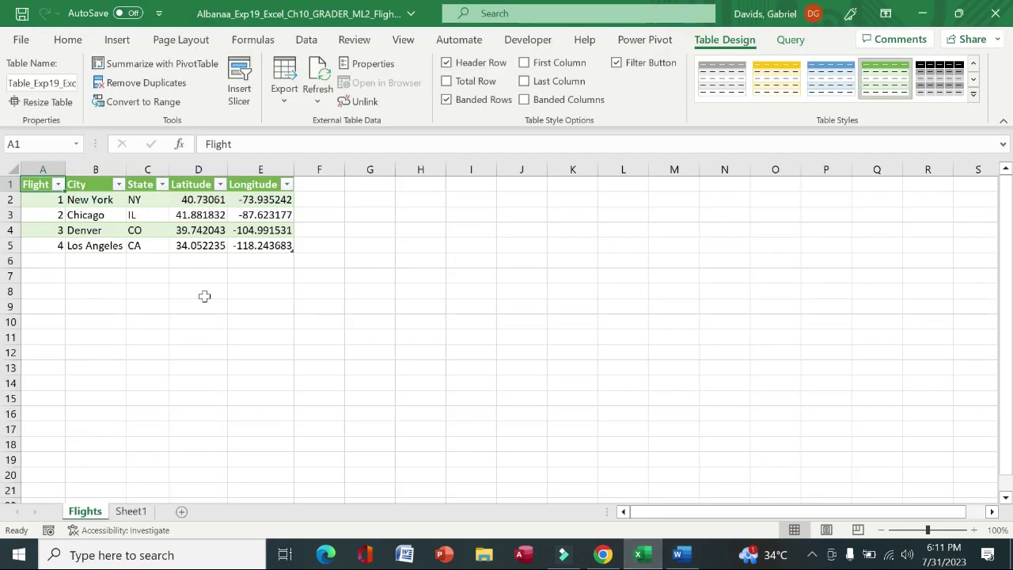
pyautogui.click(320, 93)
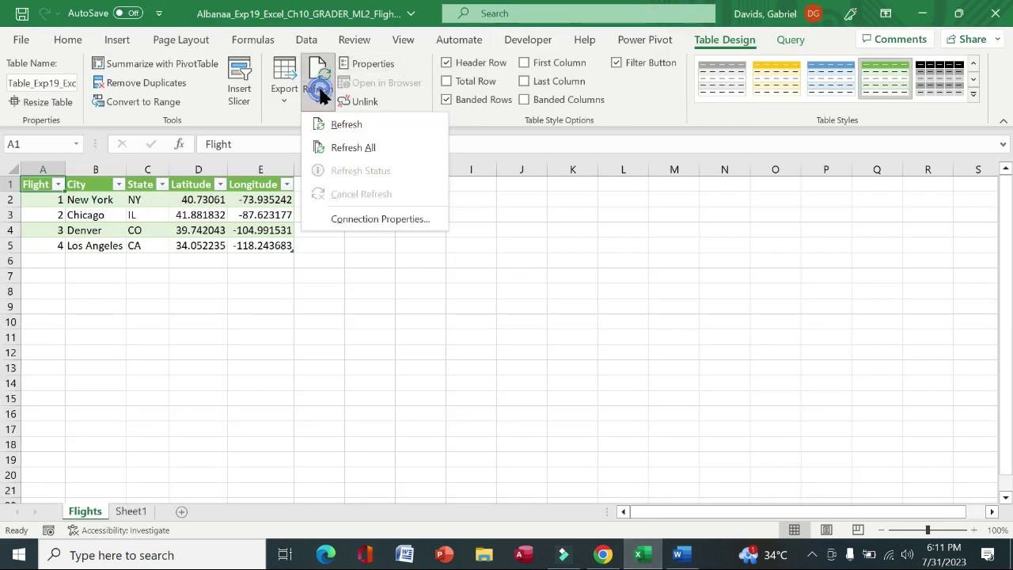
pyautogui.click(346, 149)
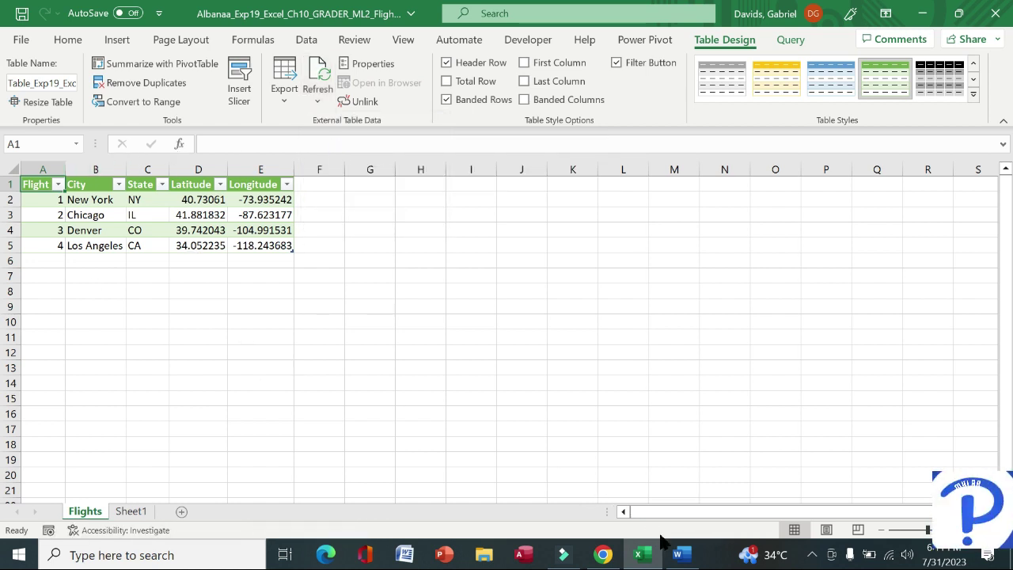
pyautogui.click(677, 555)
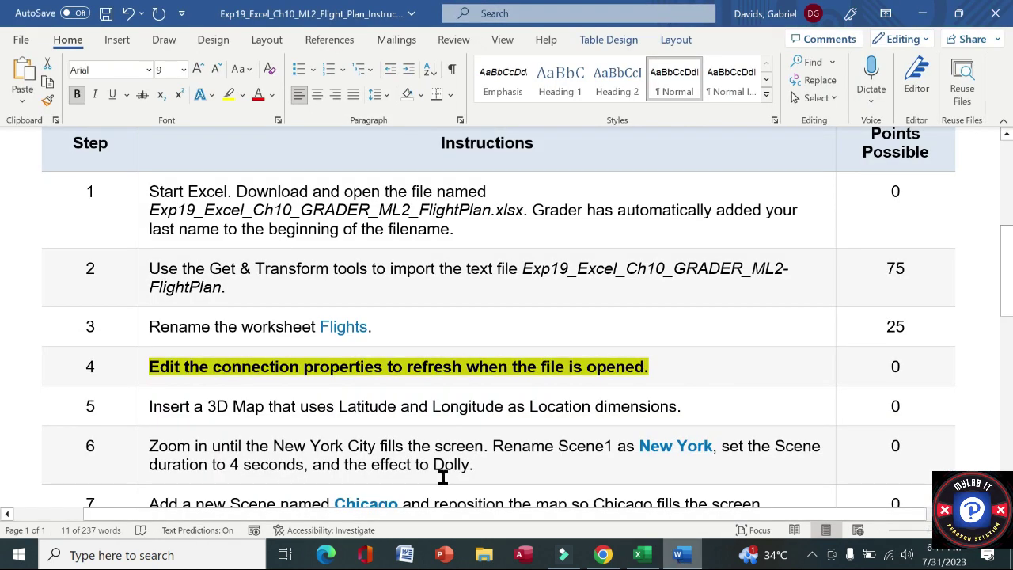
# Step: Remove the bold and yellow highlight from the step 4 instruction about the connection properties
pyautogui.click(137, 371)
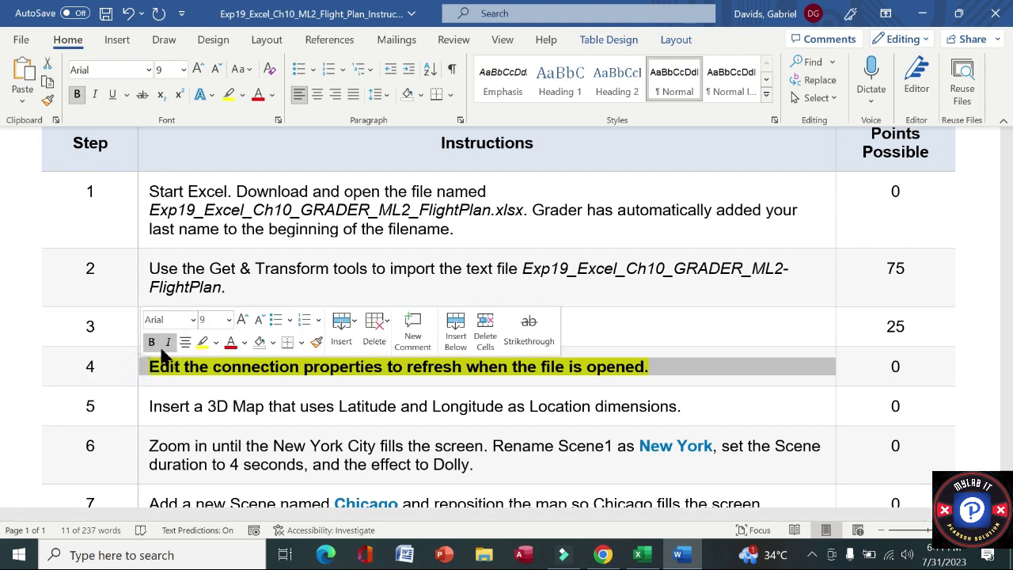
pyautogui.click(153, 342)
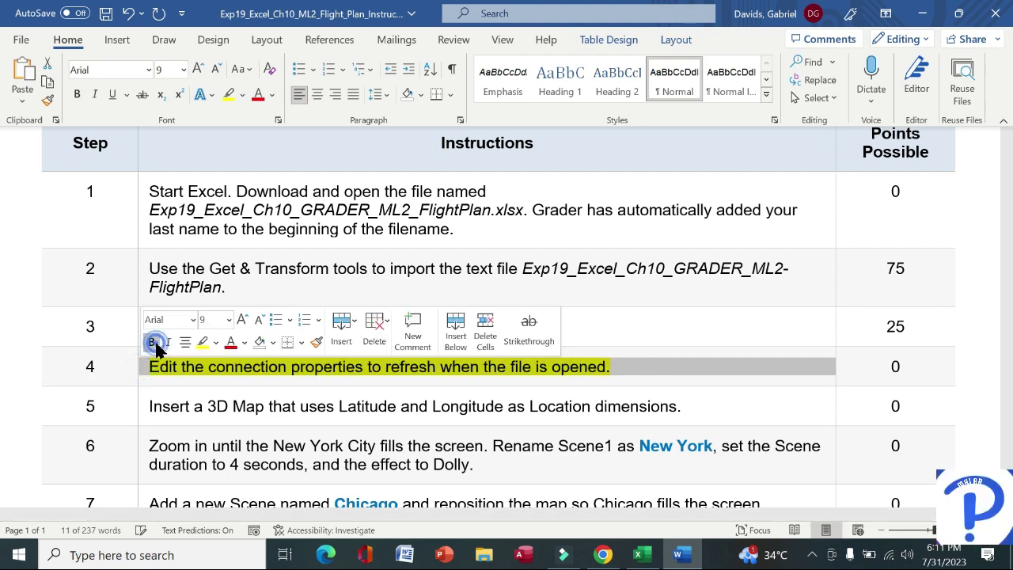
pyautogui.click(203, 342)
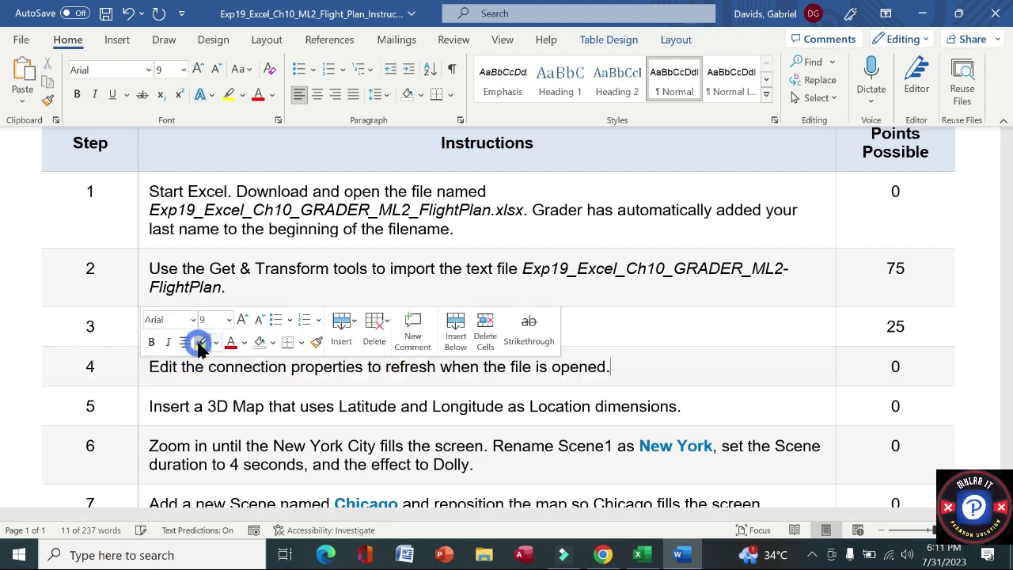
# Step: Make the step 5 instruction about inserting a 3D Map bold and highlight it in yellow
pyautogui.click(144, 412)
pyautogui.click(157, 385)
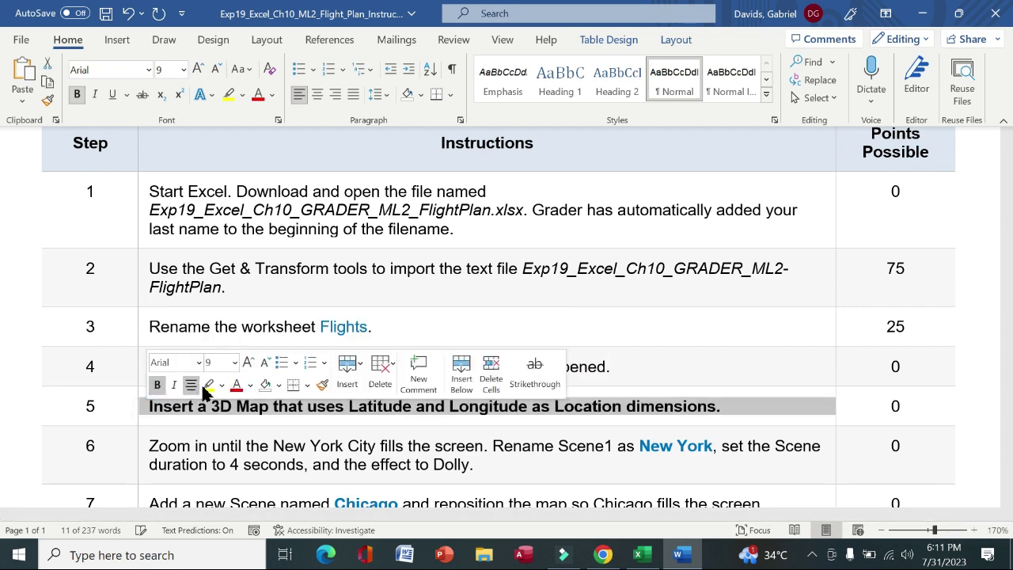
pyautogui.click(208, 386)
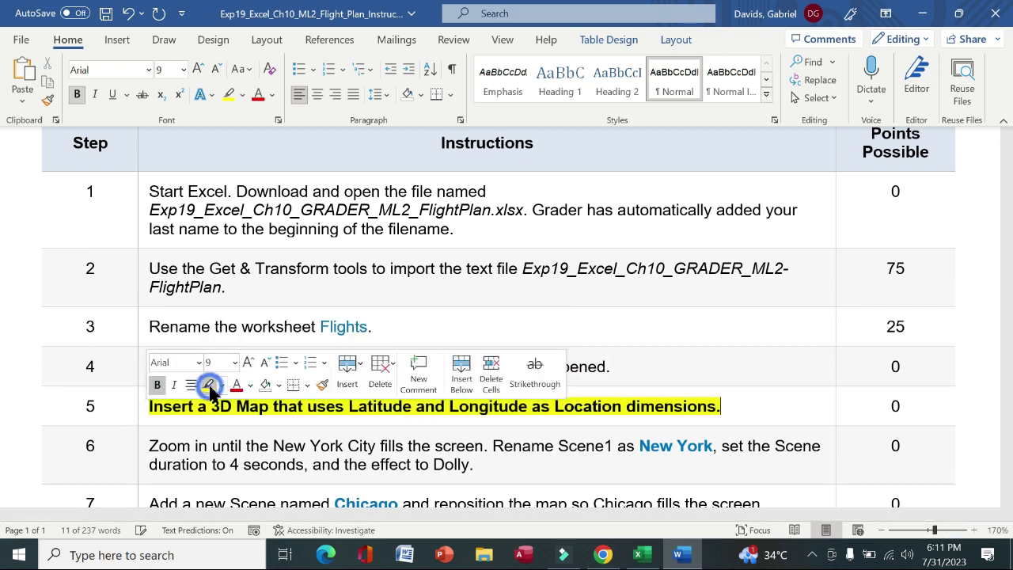
pyautogui.click(121, 406)
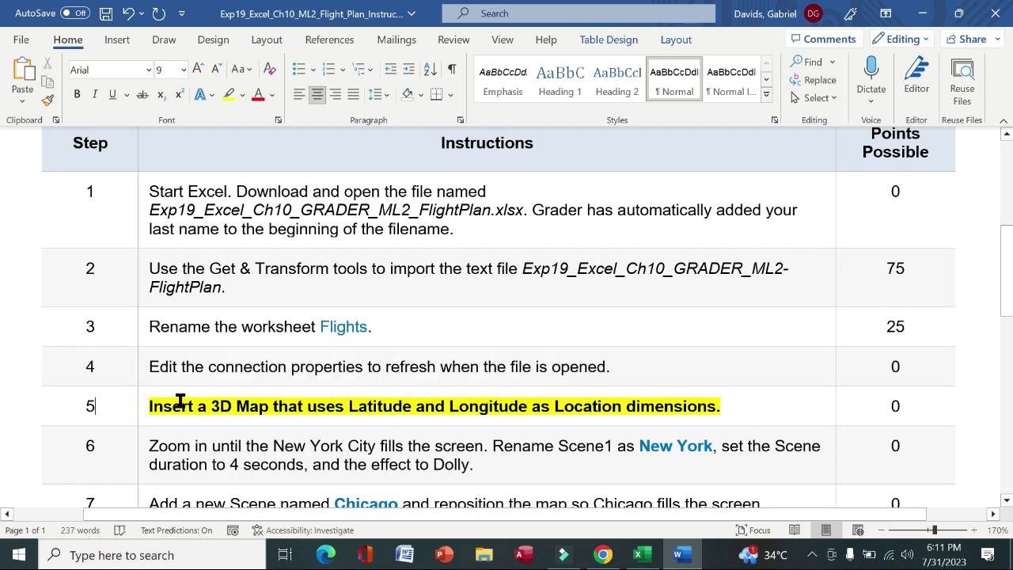
pyautogui.moveTo(150, 405); pyautogui.dragTo(723, 406)
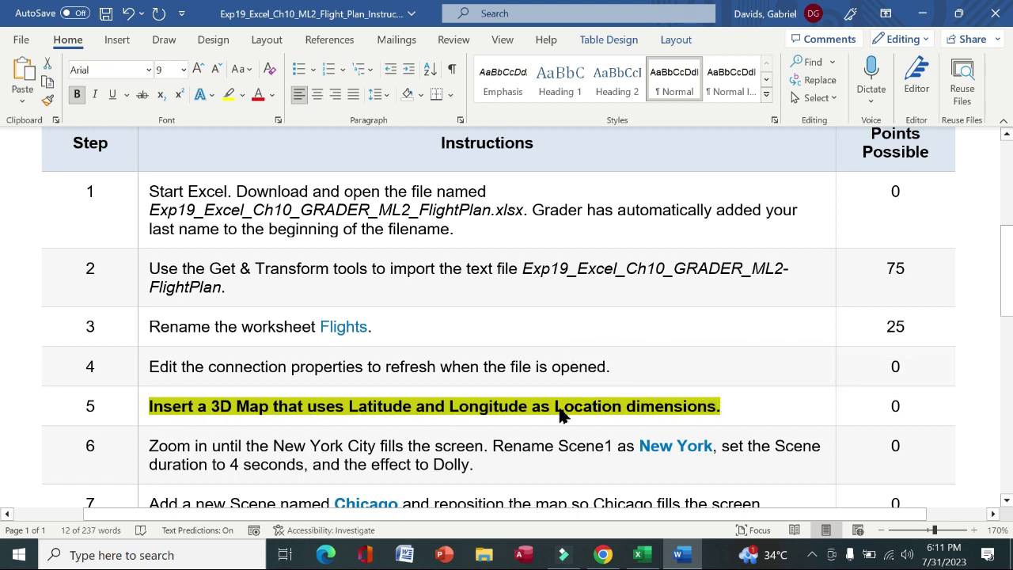
# Step: Switch to Excel and open 3D Maps with the Latitude and Longitude data in D1:E5 selected
pyautogui.click(638, 554)
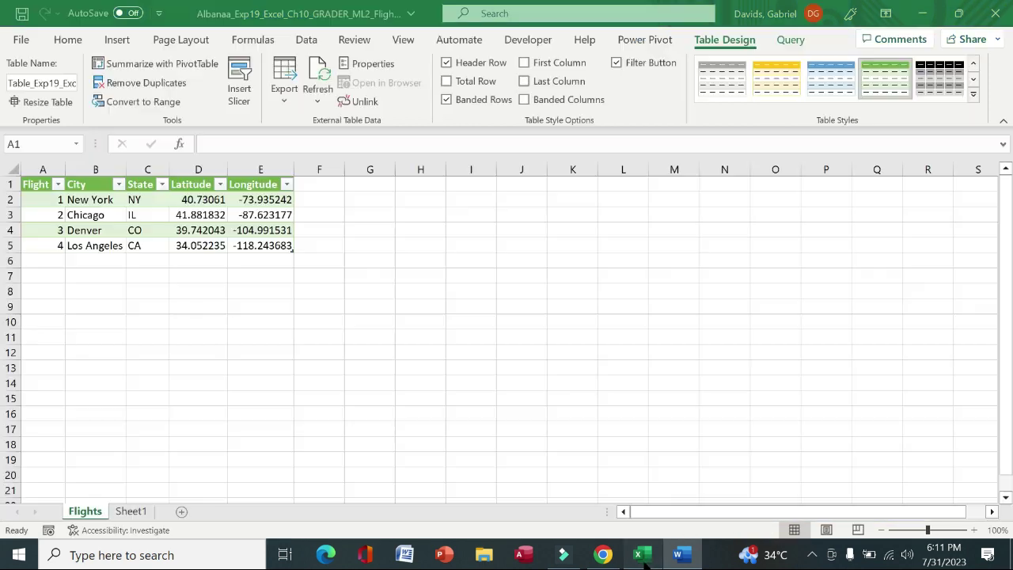
pyautogui.moveTo(188, 184); pyautogui.dragTo(277, 247)
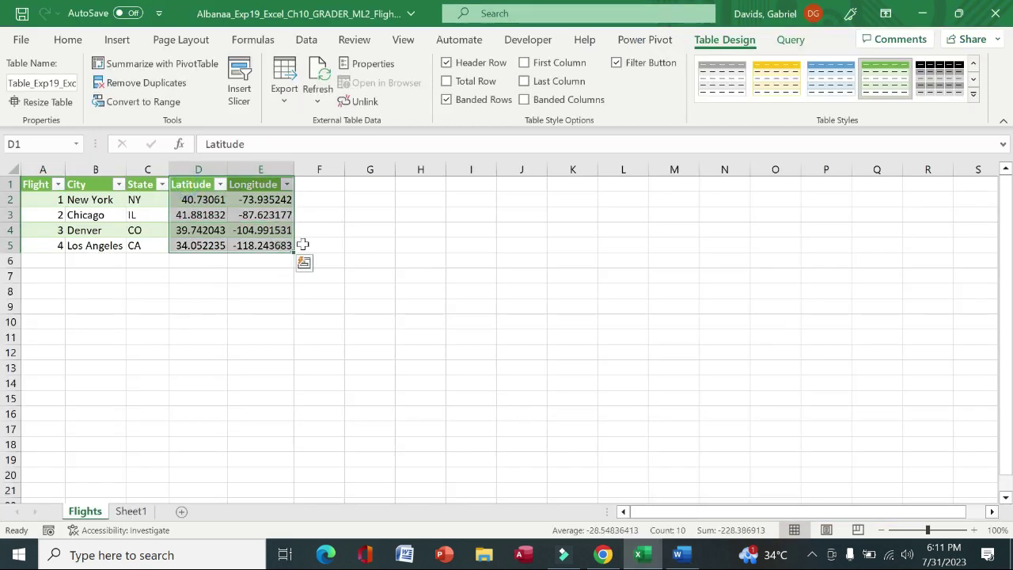
pyautogui.click(117, 41)
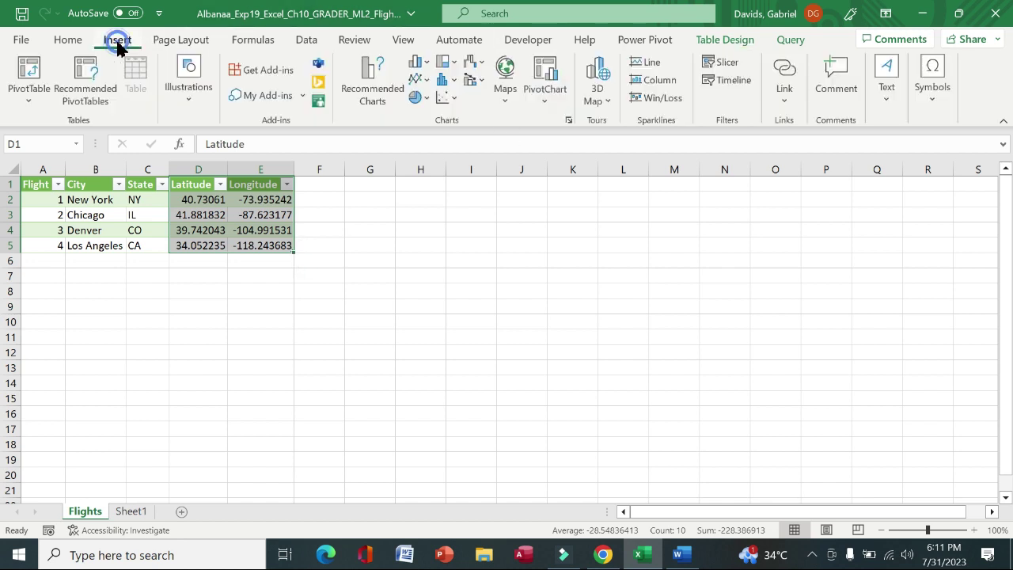
pyautogui.click(606, 105)
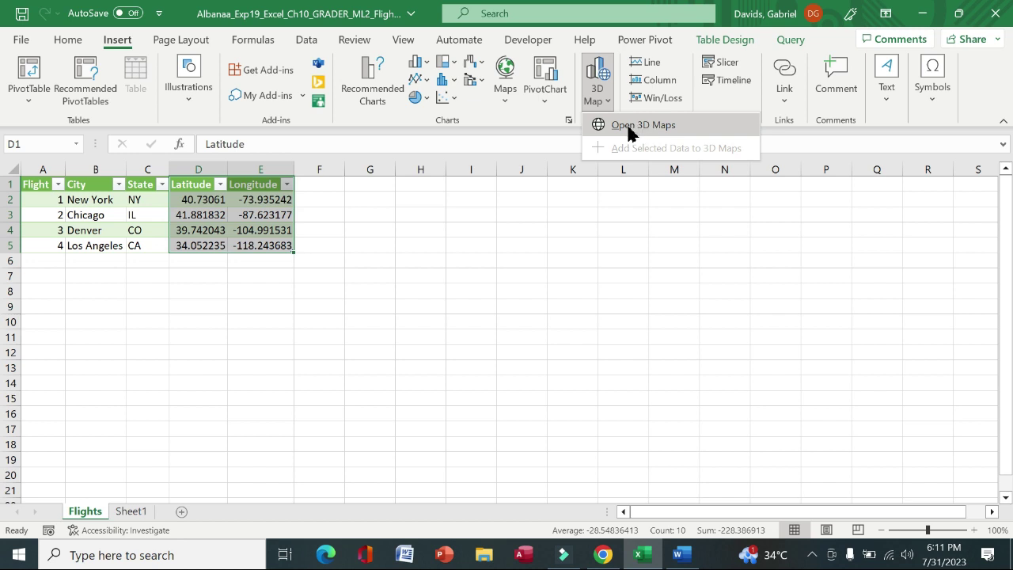
pyautogui.click(631, 128)
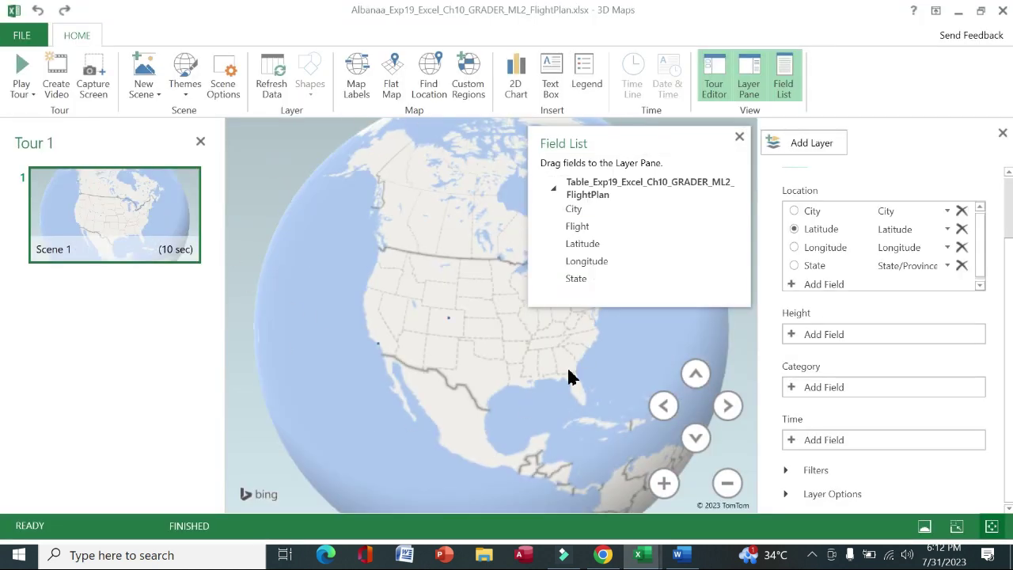
# Step: Check step 5 in the Word instructions, then examine the Latitude and Longitude location fields in 3D Maps
pyautogui.click(677, 555)
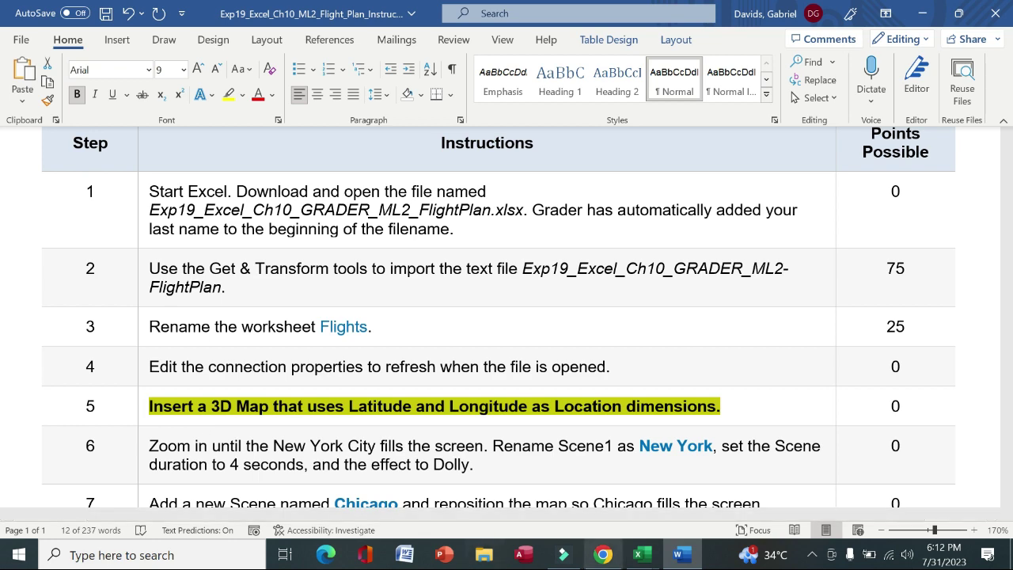
pyautogui.moveTo(648, 563)
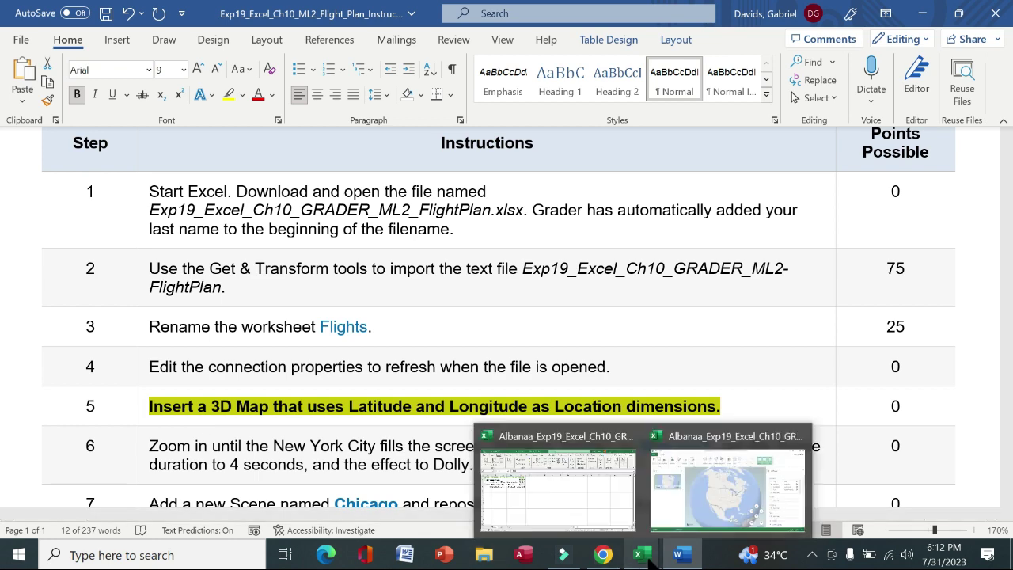
pyautogui.click(686, 524)
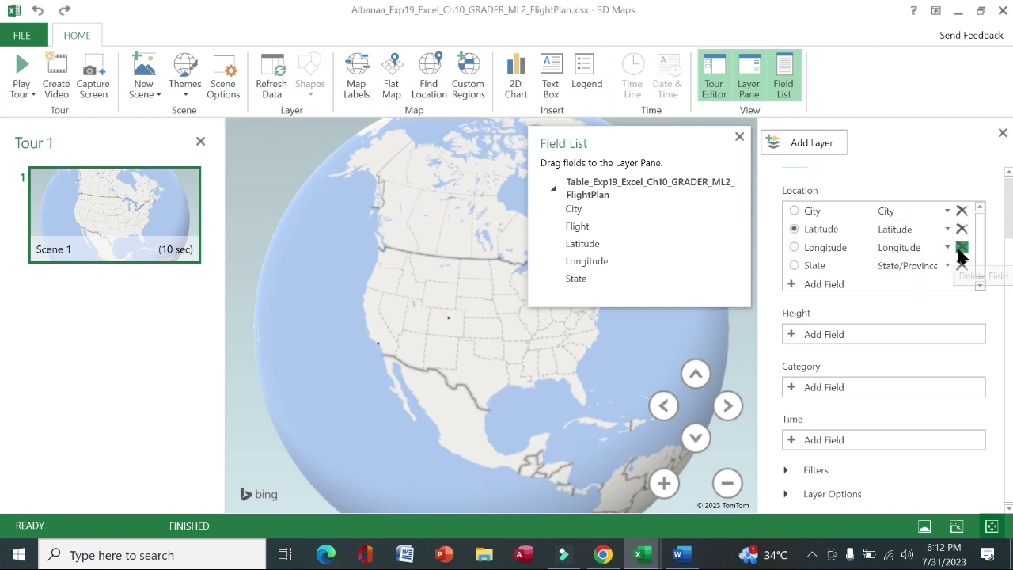
pyautogui.click(794, 229)
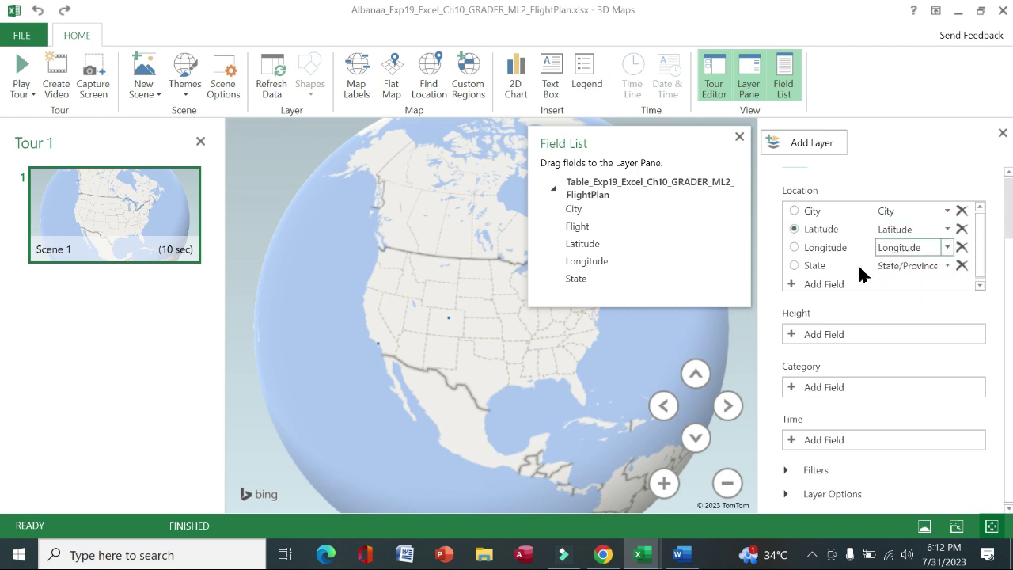
pyautogui.click(794, 248)
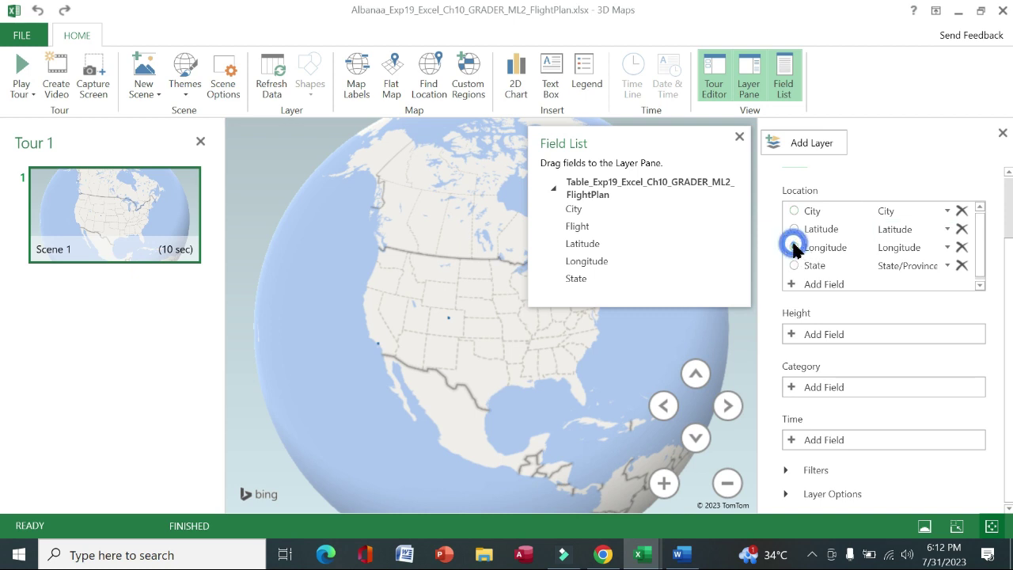
pyautogui.click(795, 229)
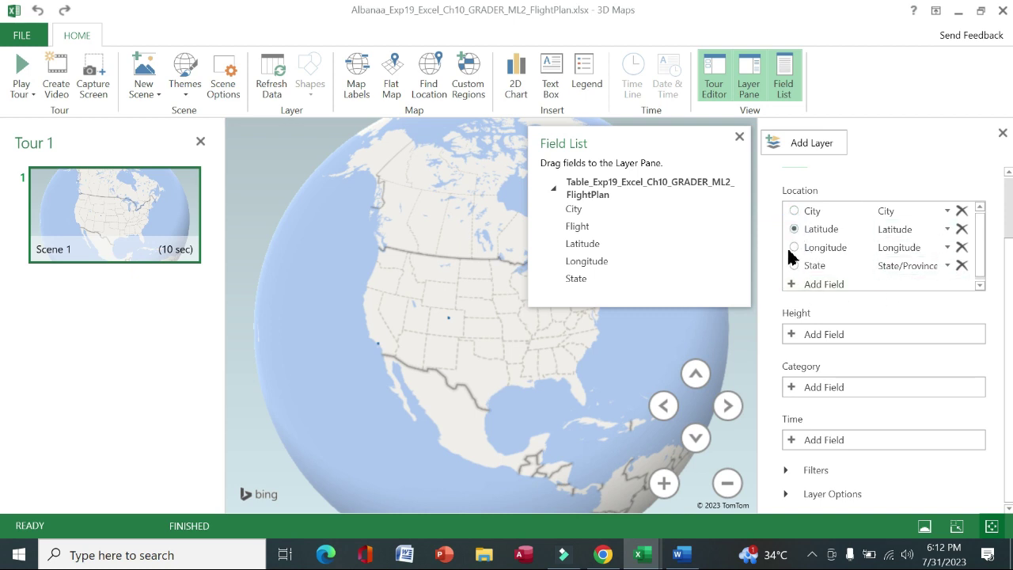
# Step: Switch to the Word instructions and remove the bold and yellow highlight from step 5's text
pyautogui.click(679, 554)
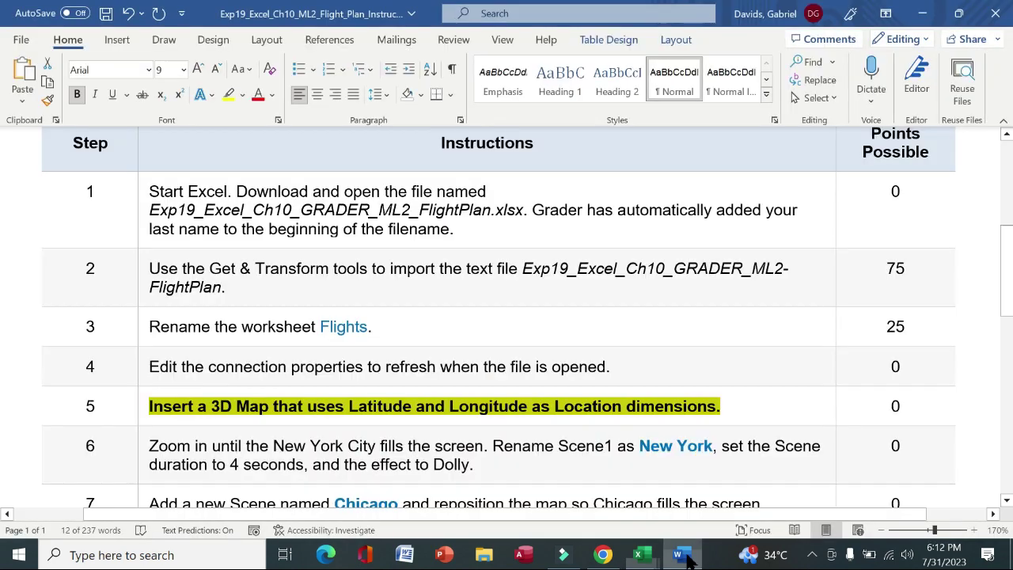
pyautogui.click(139, 409)
pyautogui.click(152, 383)
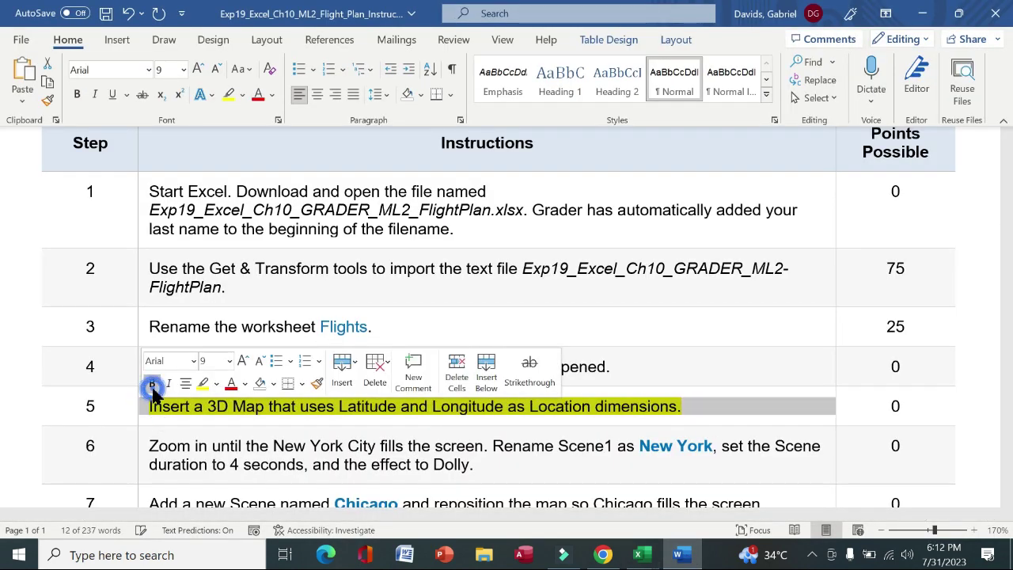
pyautogui.click(202, 383)
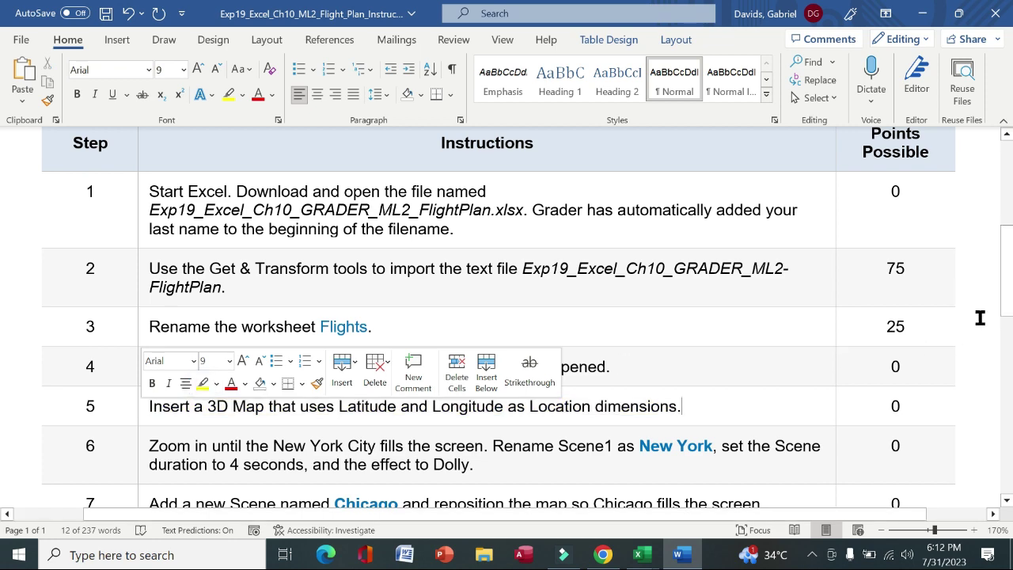
# Step: Make the step 6 instruction about the New York scene bold and highlight it in yellow
pyautogui.moveTo(1005, 299); pyautogui.dragTo(1006, 369)
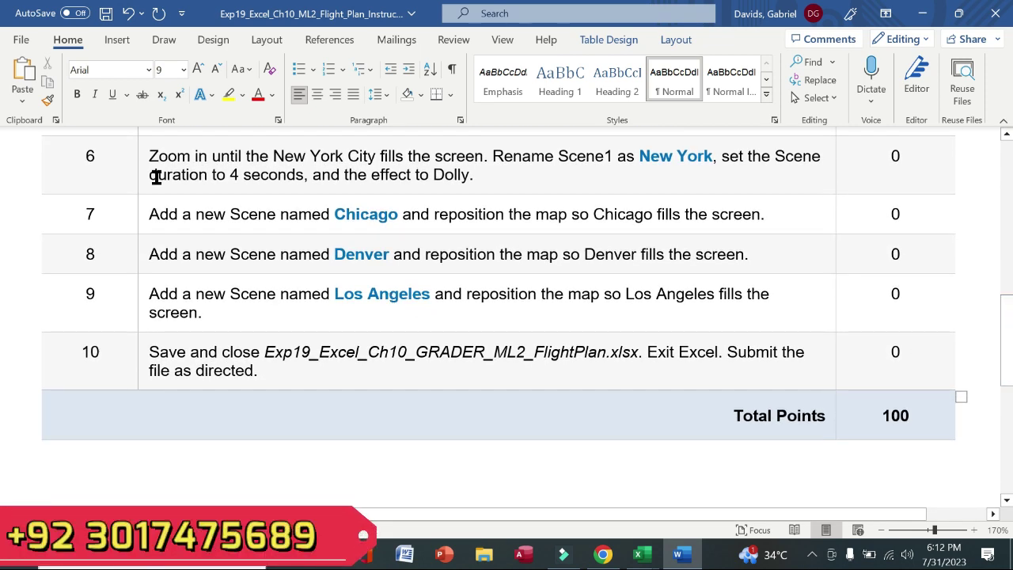
pyautogui.click(137, 166)
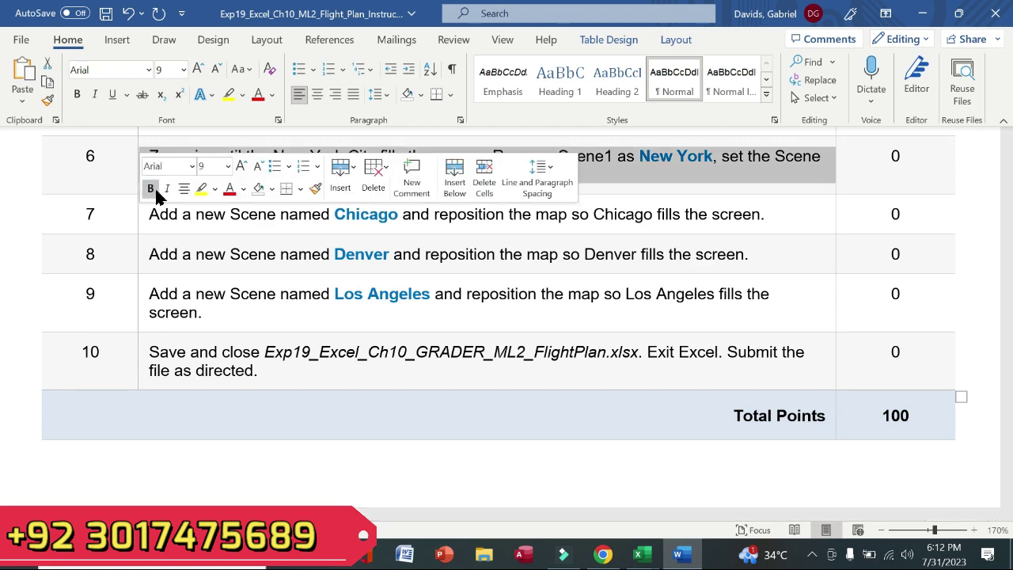
pyautogui.click(152, 189)
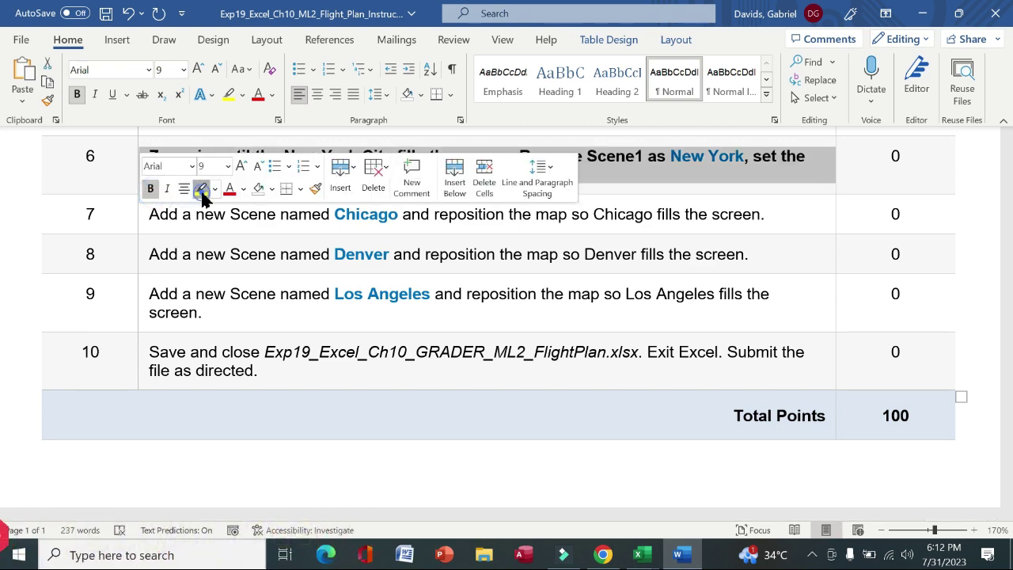
pyautogui.click(201, 189)
pyautogui.click(124, 179)
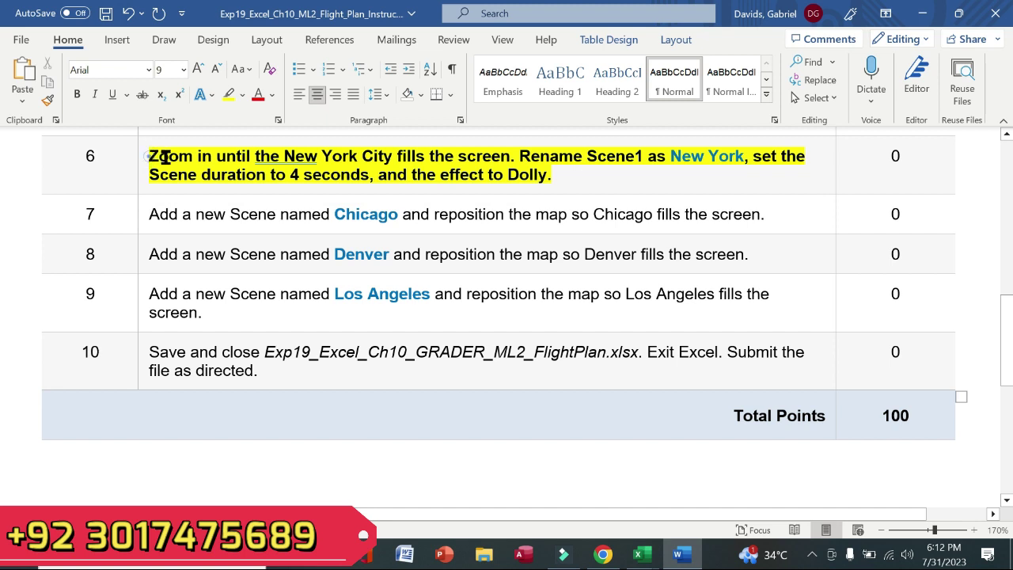
# Step: Read through step 6's requirements for zooming to New York City and renaming Scene1
pyautogui.moveTo(165, 156); pyautogui.dragTo(510, 153)
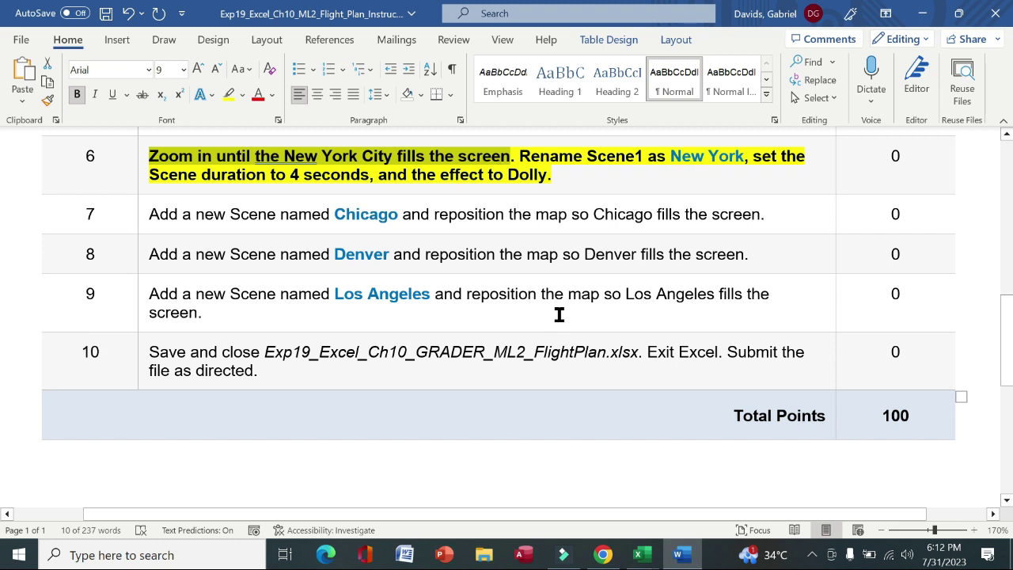
pyautogui.moveTo(536, 155); pyautogui.dragTo(670, 156)
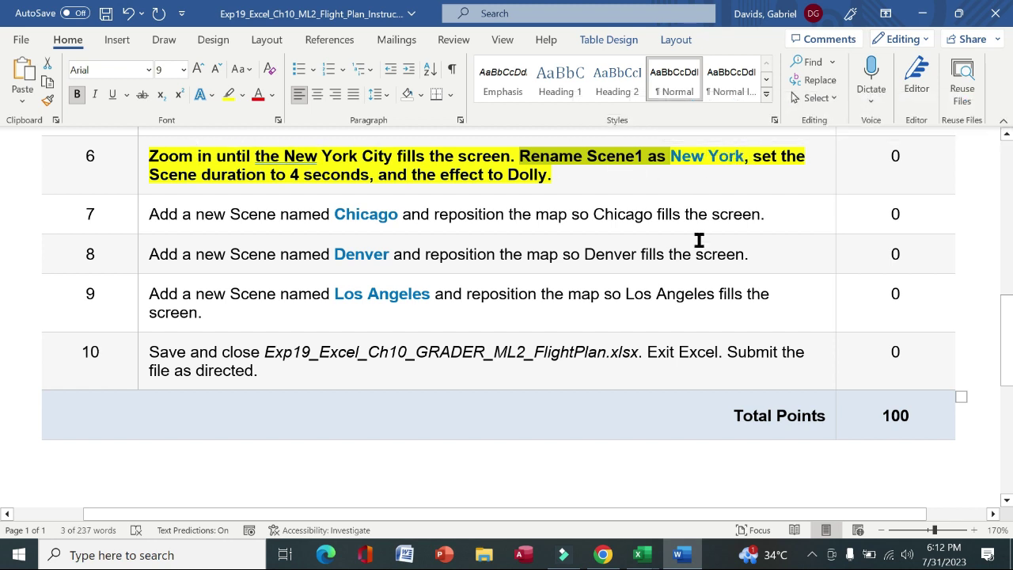
pyautogui.moveTo(740, 158); pyautogui.dragTo(673, 155)
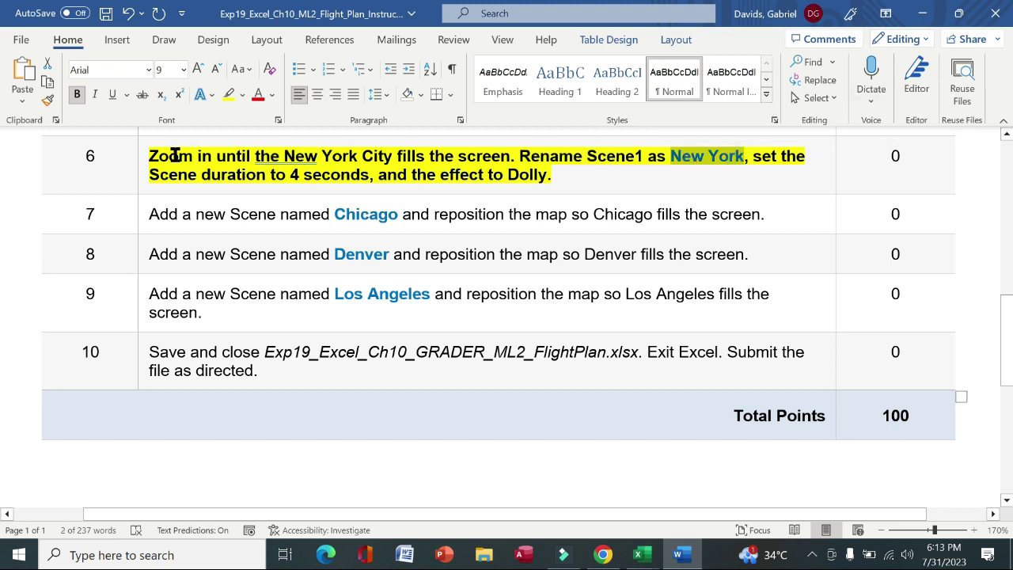
pyautogui.click(145, 156)
pyautogui.click(106, 167)
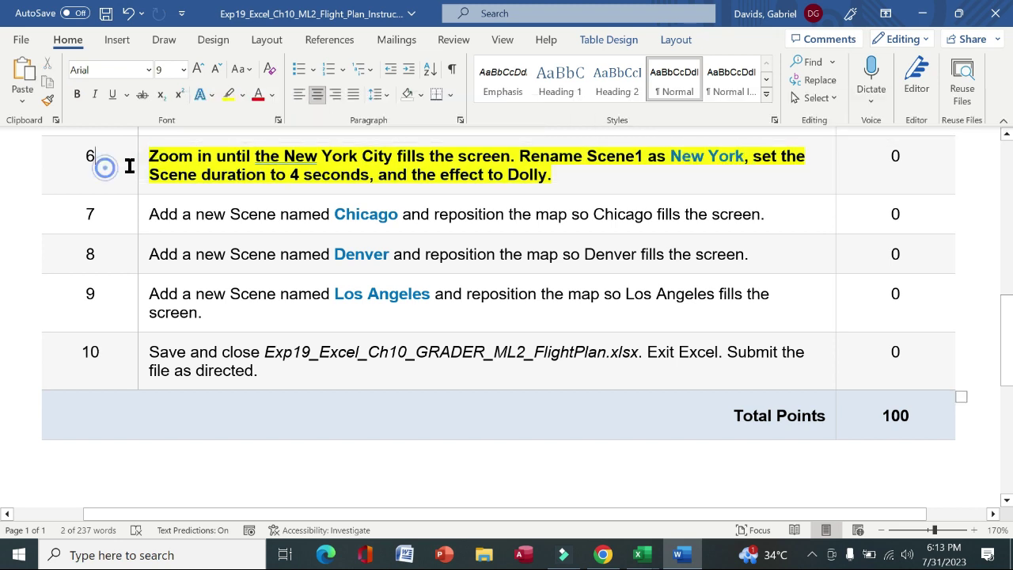
pyautogui.moveTo(194, 152); pyautogui.dragTo(506, 153)
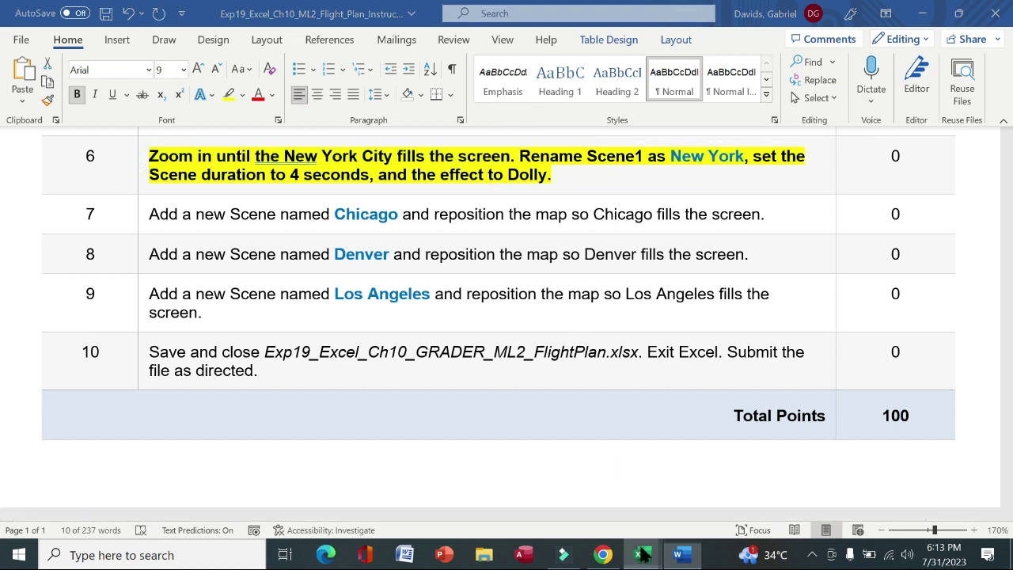
# Step: Switch to the 3D Maps window, hide the field list and start Find Location
pyautogui.moveTo(641, 554)
pyautogui.click(671, 525)
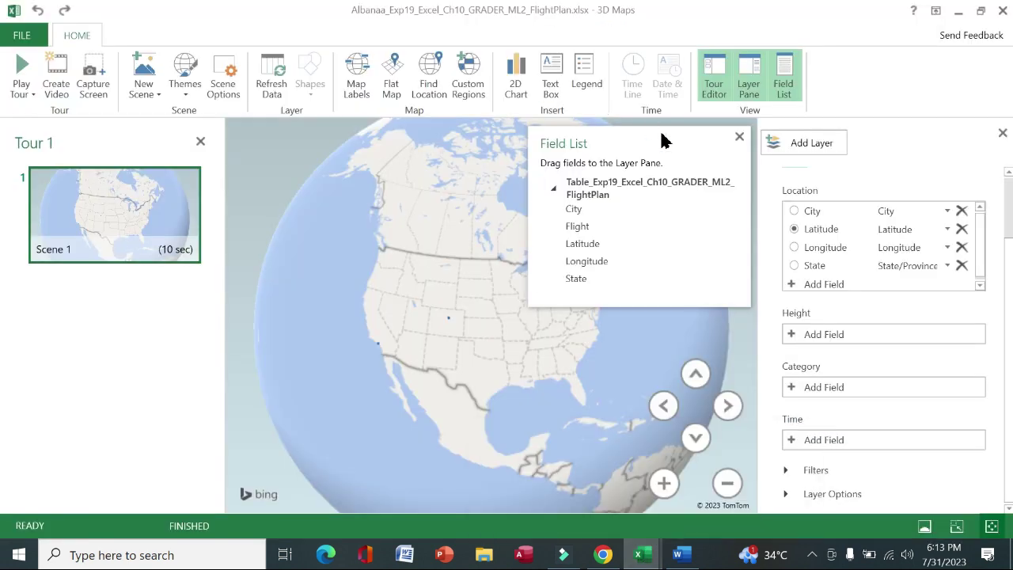
pyautogui.click(739, 136)
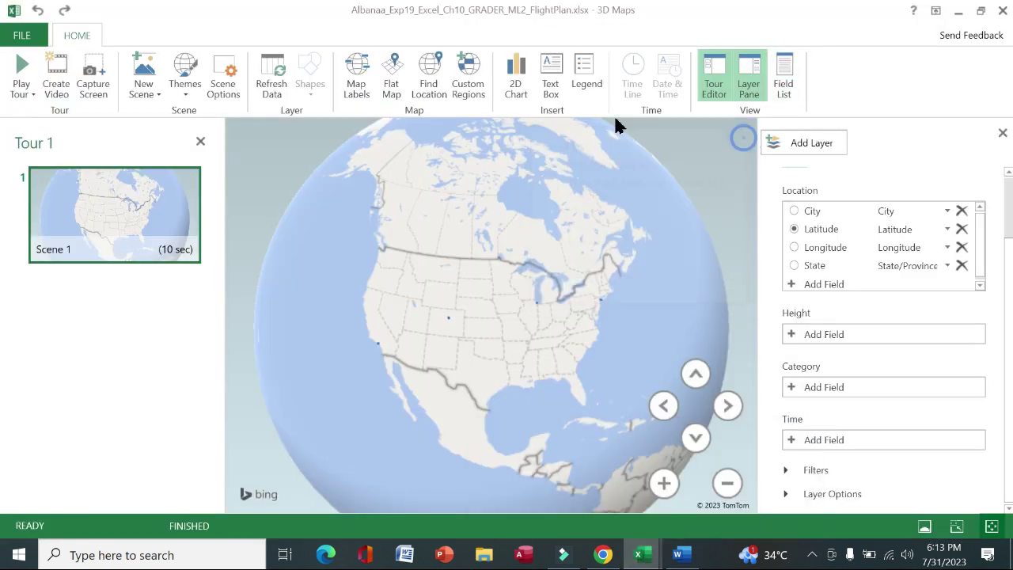
pyautogui.click(432, 90)
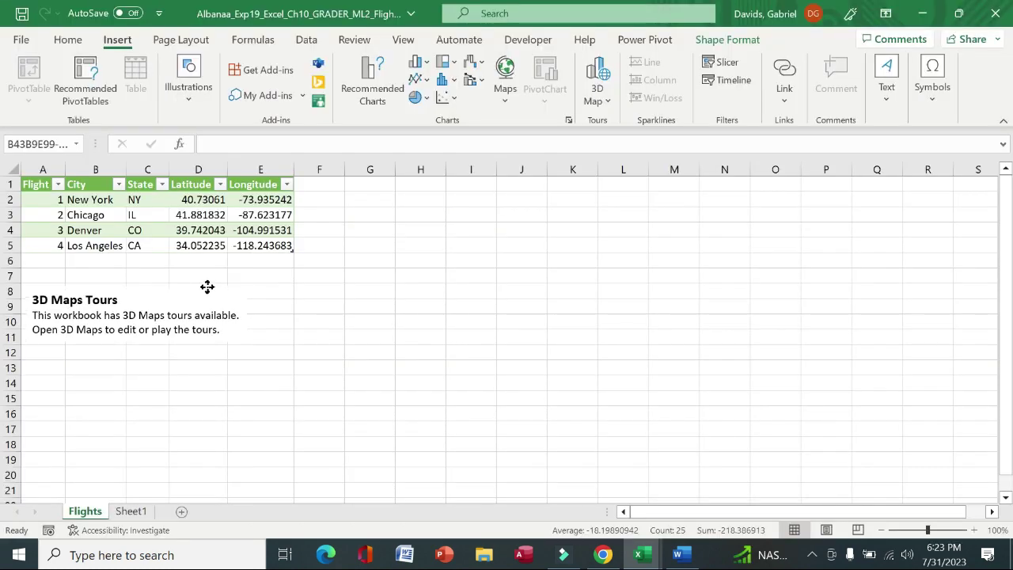
# Step: Move the 3D Maps Tours text box on the Flights sheet slightly to the right, below the flight table
pyautogui.moveTo(207, 287); pyautogui.dragTo(245, 285)
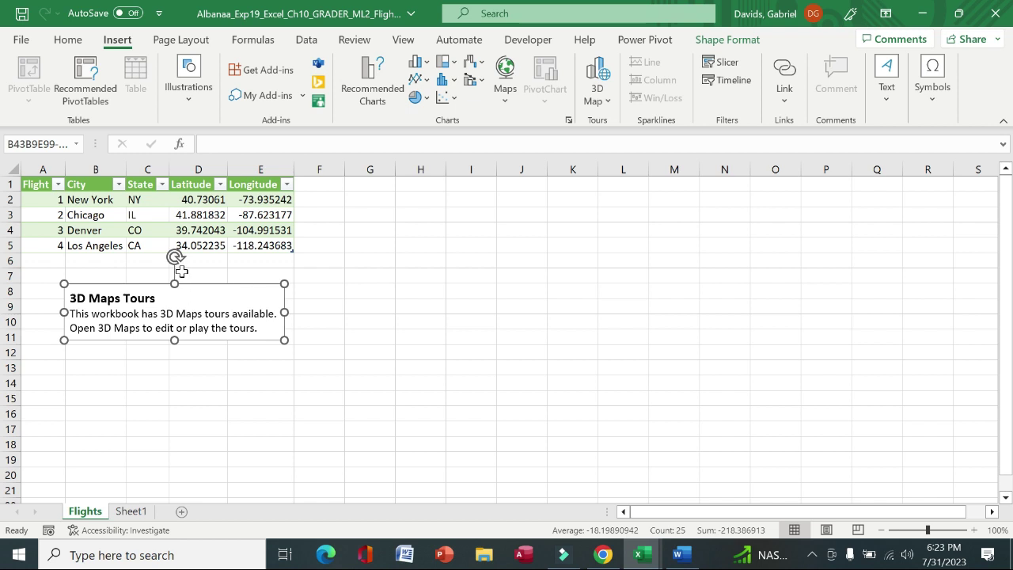
pyautogui.click(441, 292)
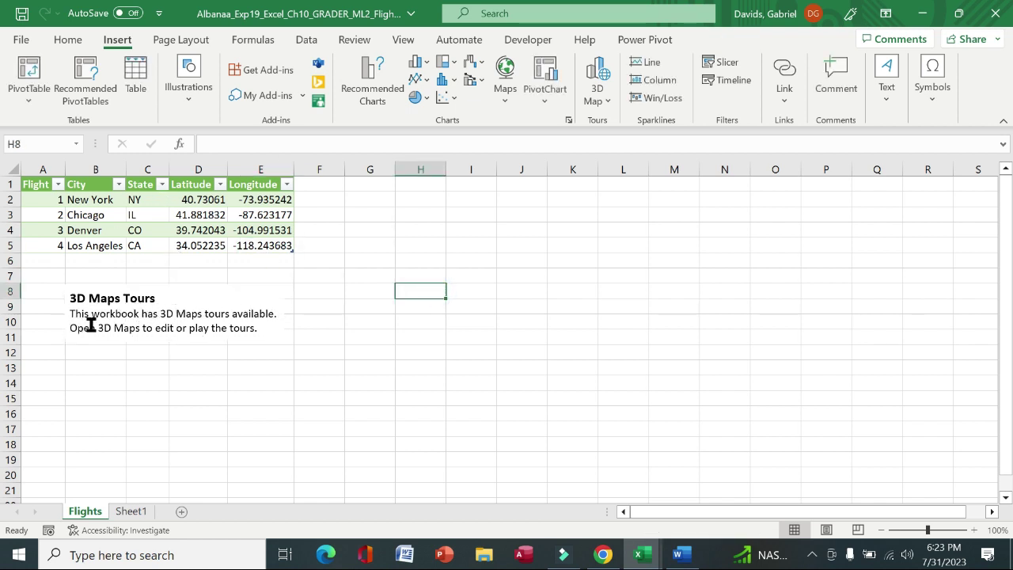
# Step: Add the flight data to 3D Maps from the Flights sheet and view each of the tour's four scenes
pyautogui.click(608, 95)
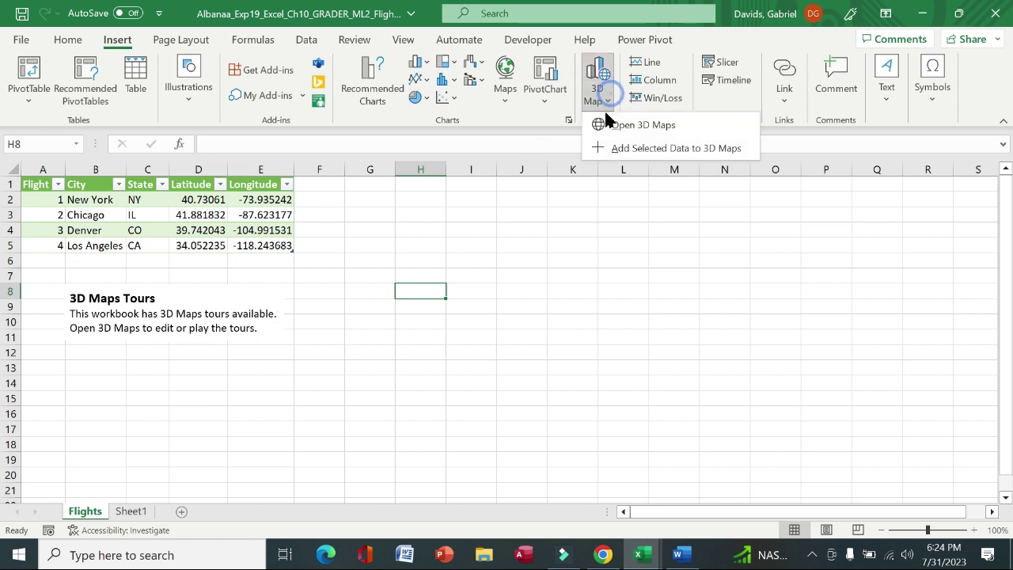
pyautogui.click(654, 148)
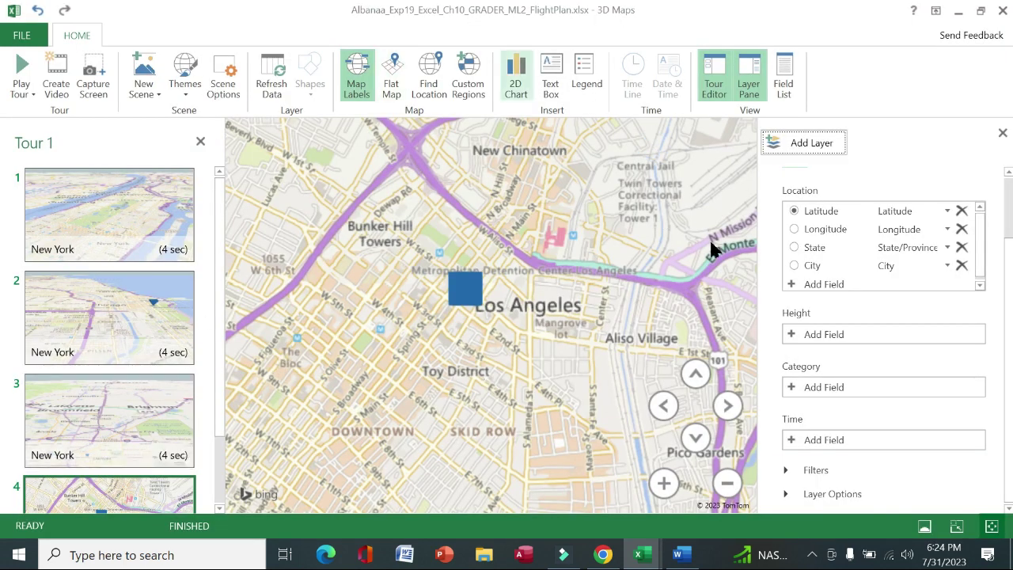
pyautogui.click(139, 222)
pyautogui.click(127, 300)
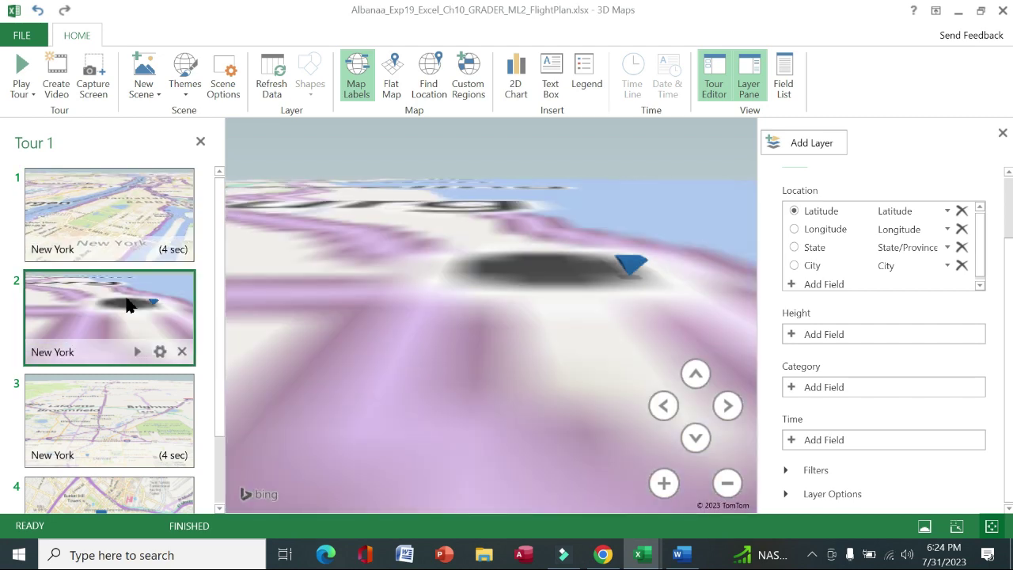
pyautogui.scroll(-1, 215, 396)
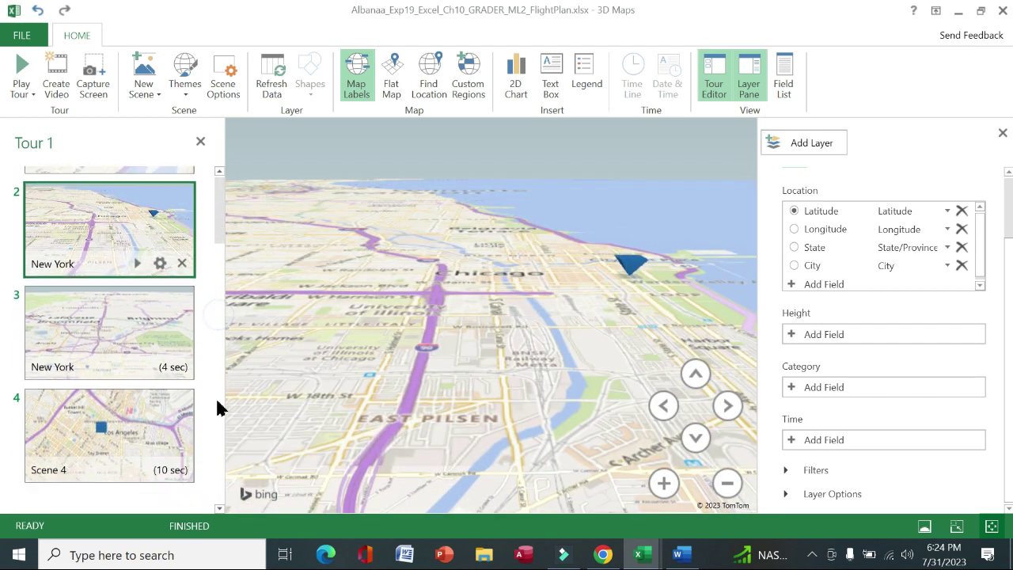
pyautogui.click(84, 320)
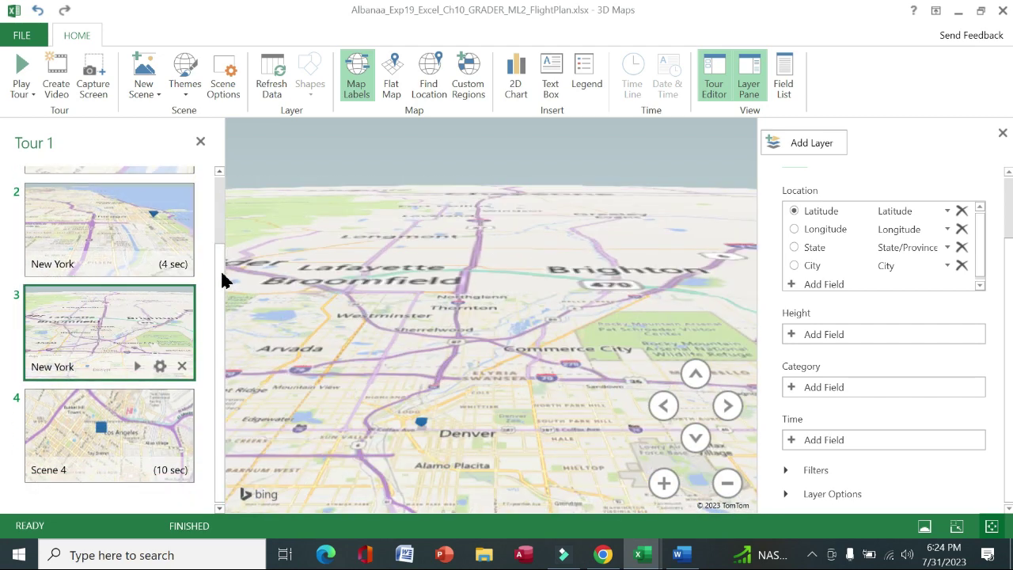
pyautogui.click(144, 422)
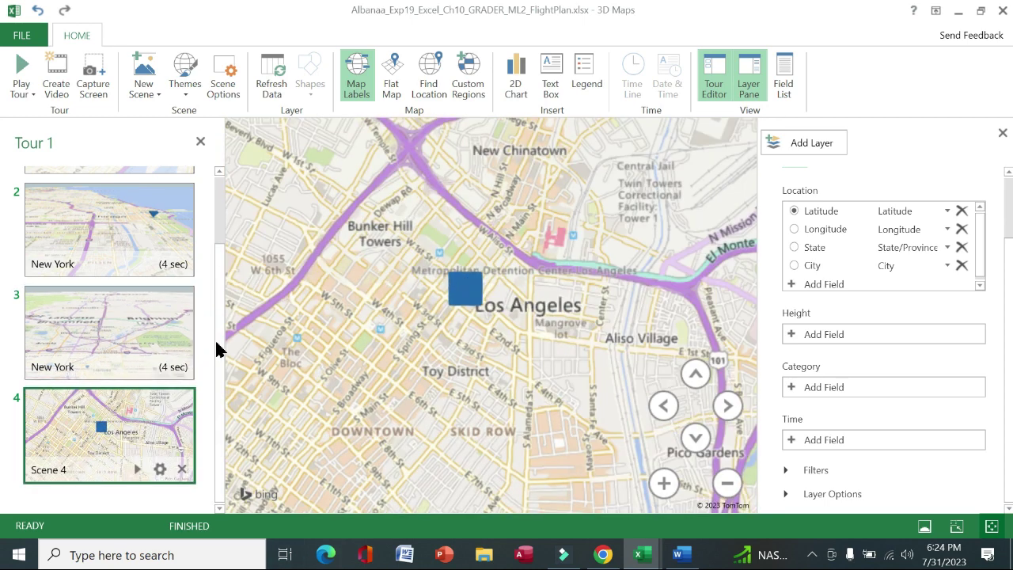
pyautogui.moveTo(217, 348); pyautogui.dragTo(242, 195)
pyautogui.click(128, 220)
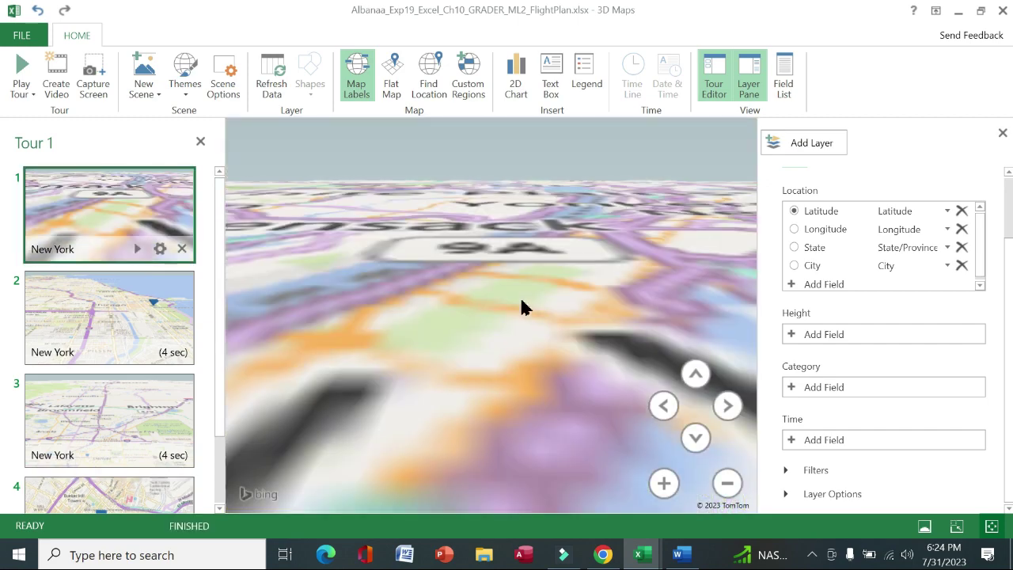
pyautogui.moveTo(638, 554)
pyautogui.click(552, 516)
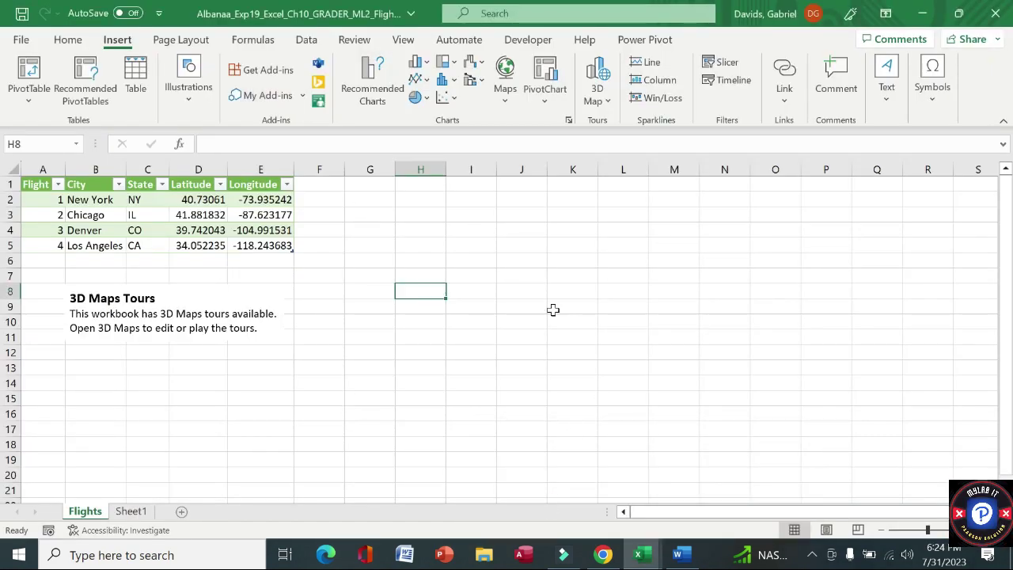
# Step: Highlight the title Exp19_Excel_Ch10_ML2_Flight_Plan in the Word instructions in yellow
pyautogui.moveTo(633, 225); pyautogui.dragTo(342, 225)
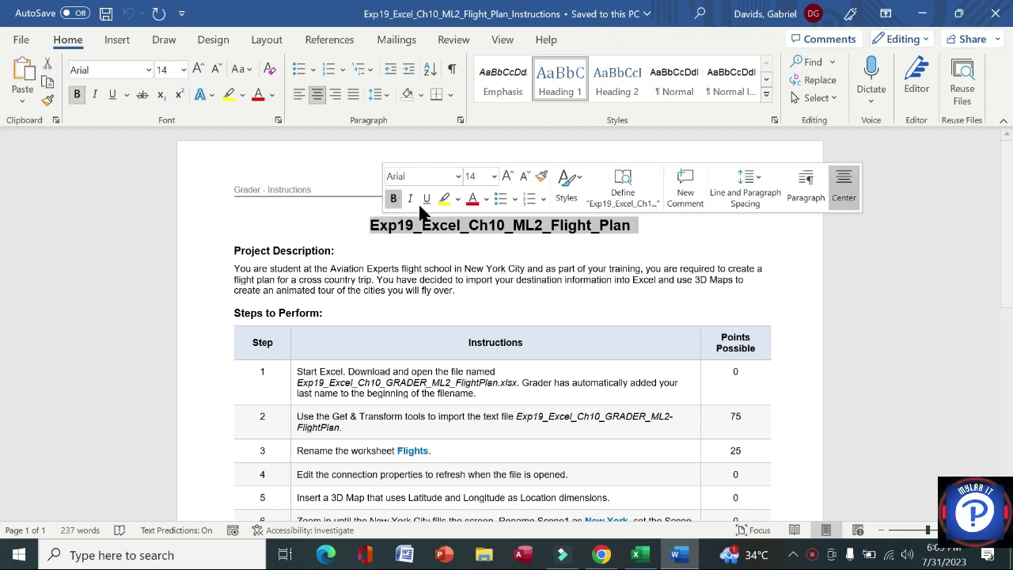
pyautogui.click(446, 199)
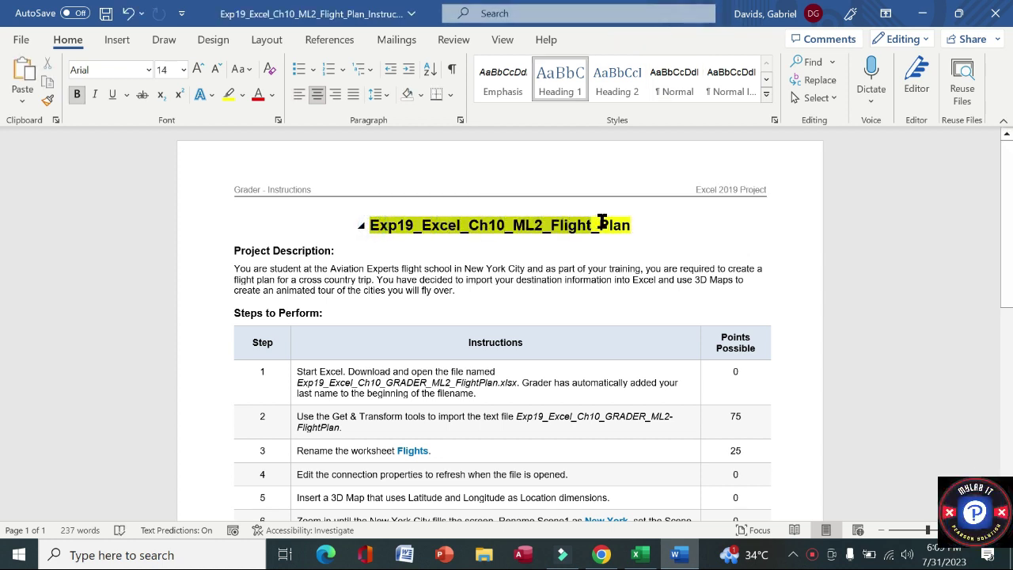
pyautogui.click(652, 228)
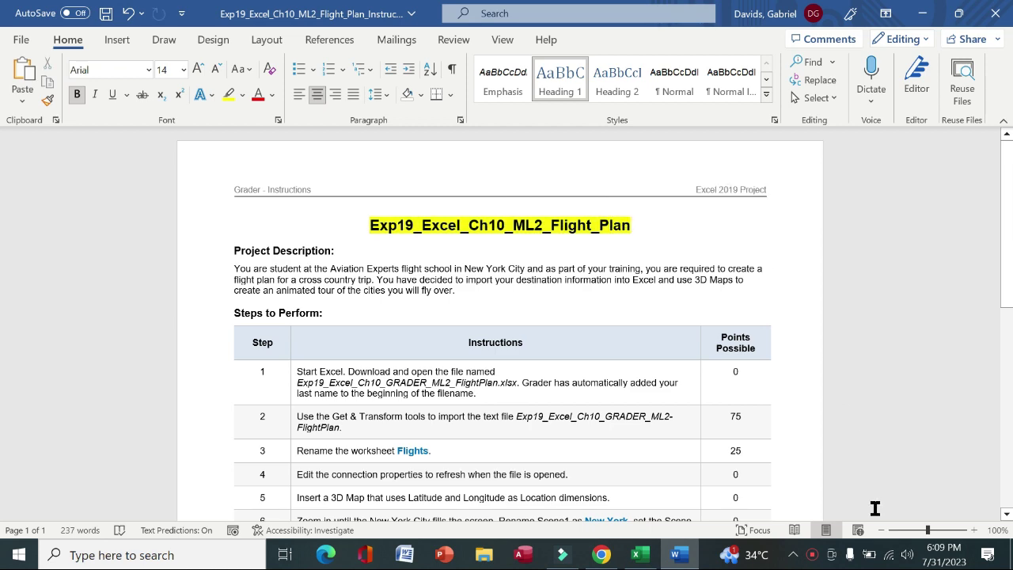
# Step: Highlight the step 1 instruction about starting Excel and opening the FlightPlan workbook in yellow
pyautogui.click(938, 536)
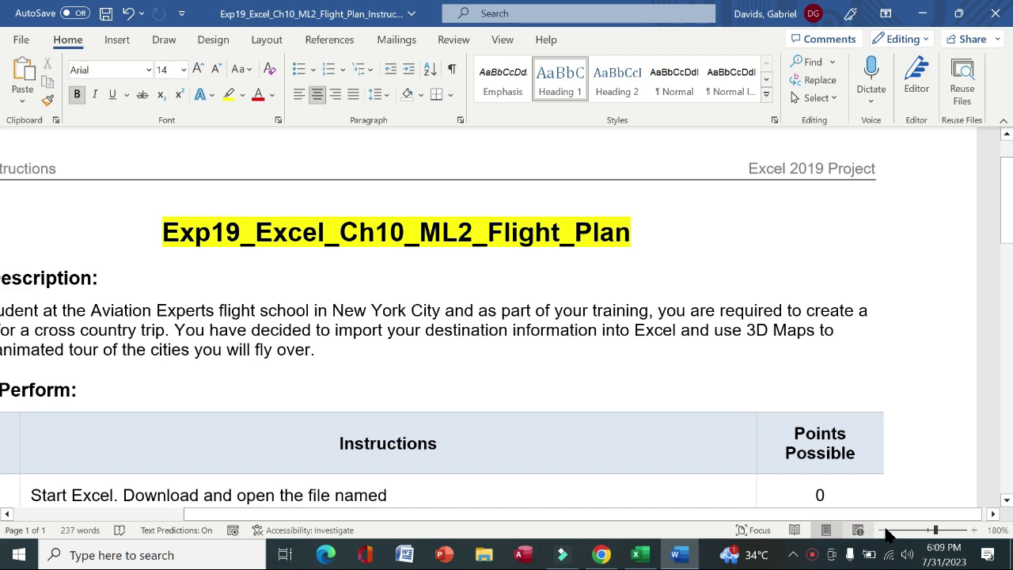
pyautogui.click(882, 529)
pyautogui.hscroll(-2, 792, 525)
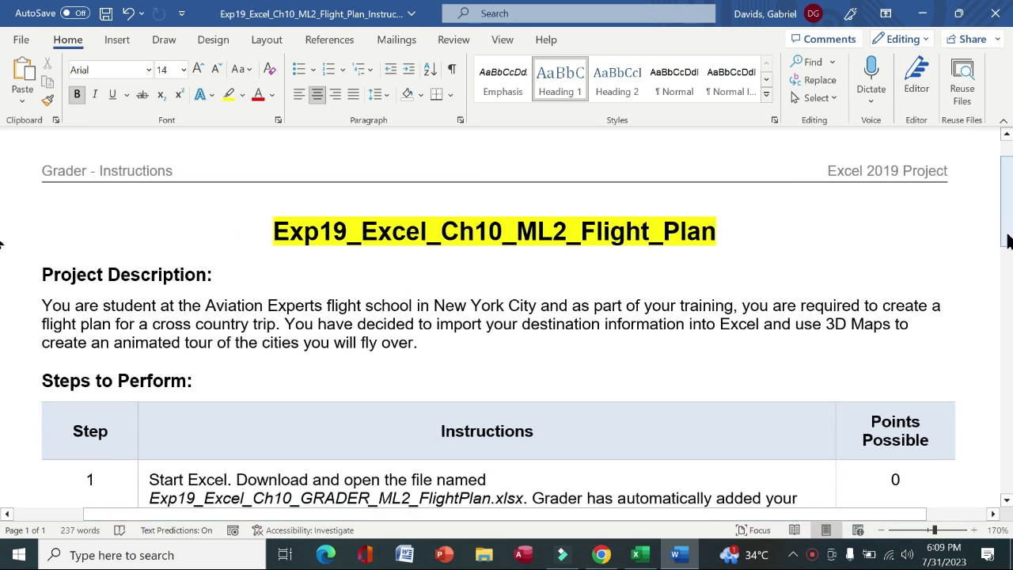
pyautogui.scroll(-5, 1, 285)
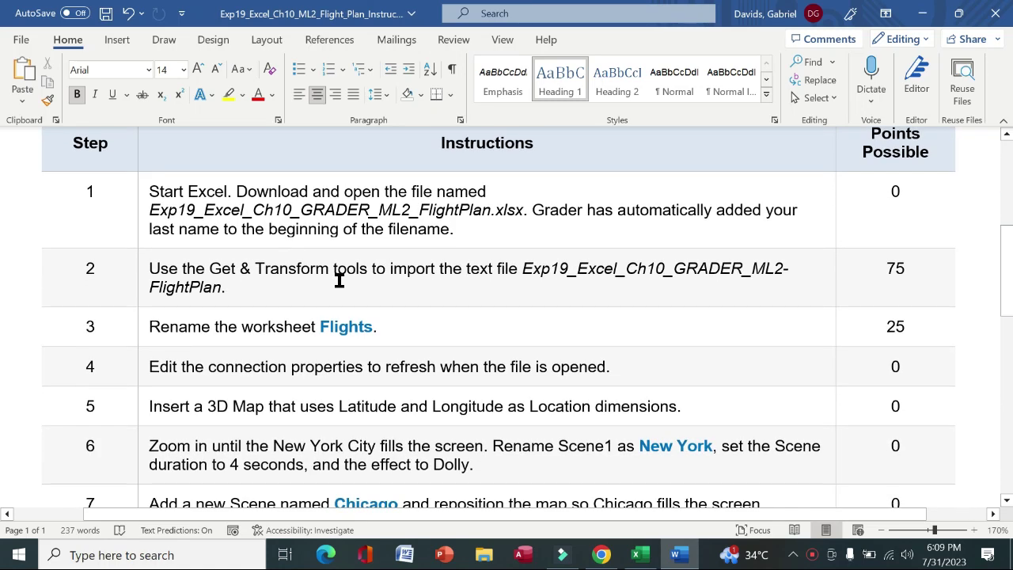
pyautogui.click(139, 211)
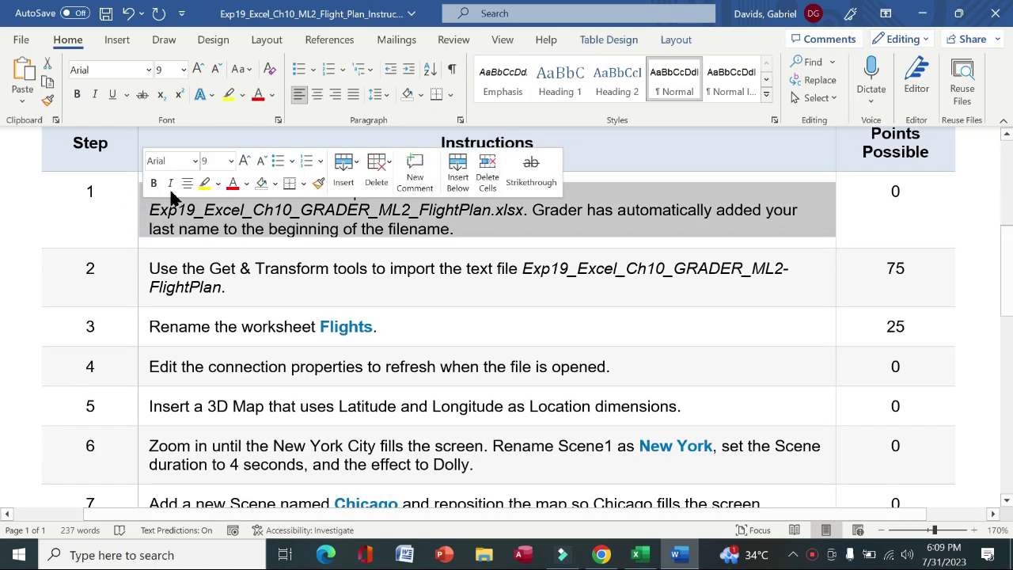
pyautogui.click(206, 184)
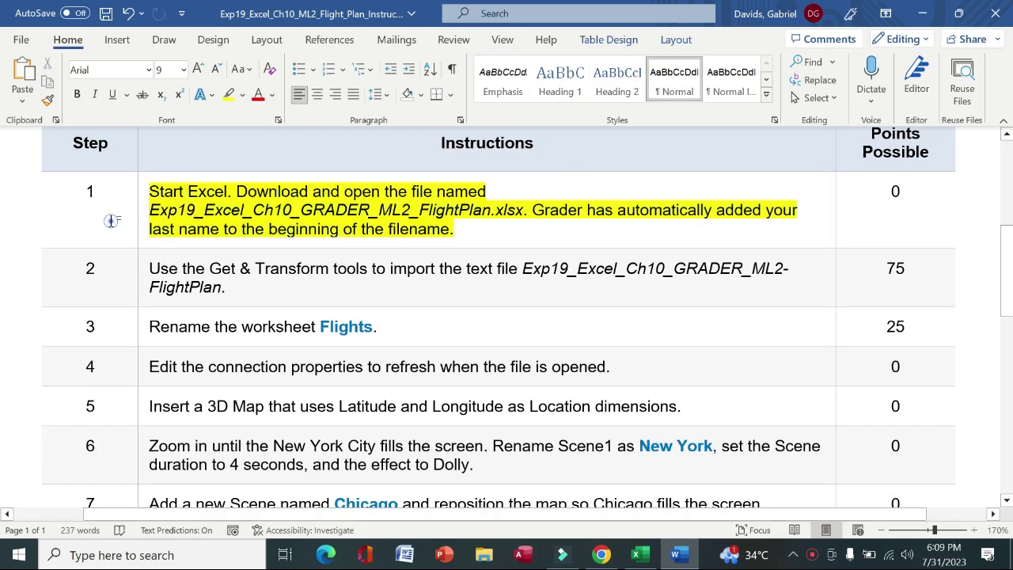
pyautogui.click(111, 221)
pyautogui.moveTo(151, 192); pyautogui.dragTo(453, 229)
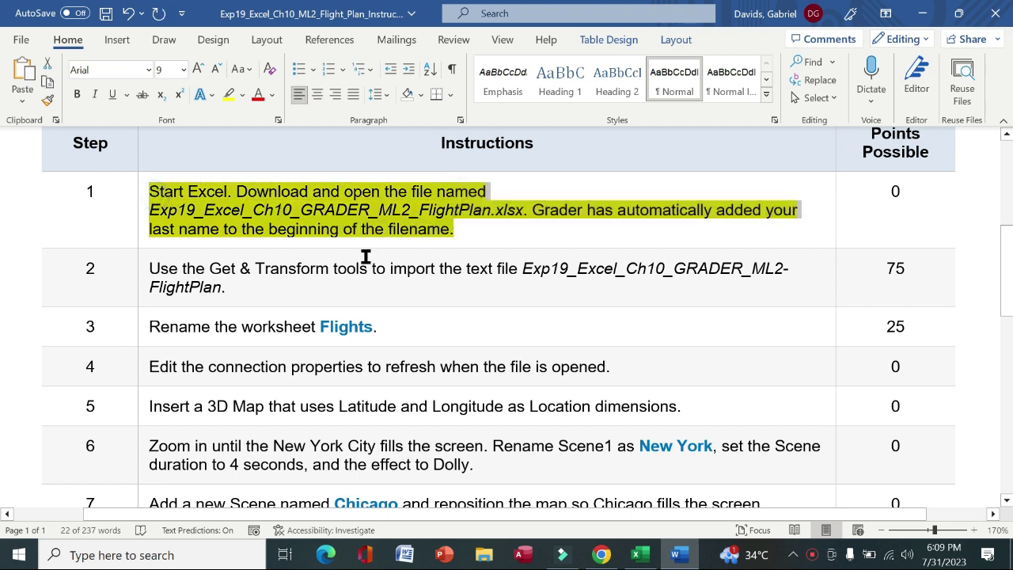
# Step: Check the opened workbook in Excel, and back in Word remove the yellow highlight from the step 1 instruction
pyautogui.click(640, 554)
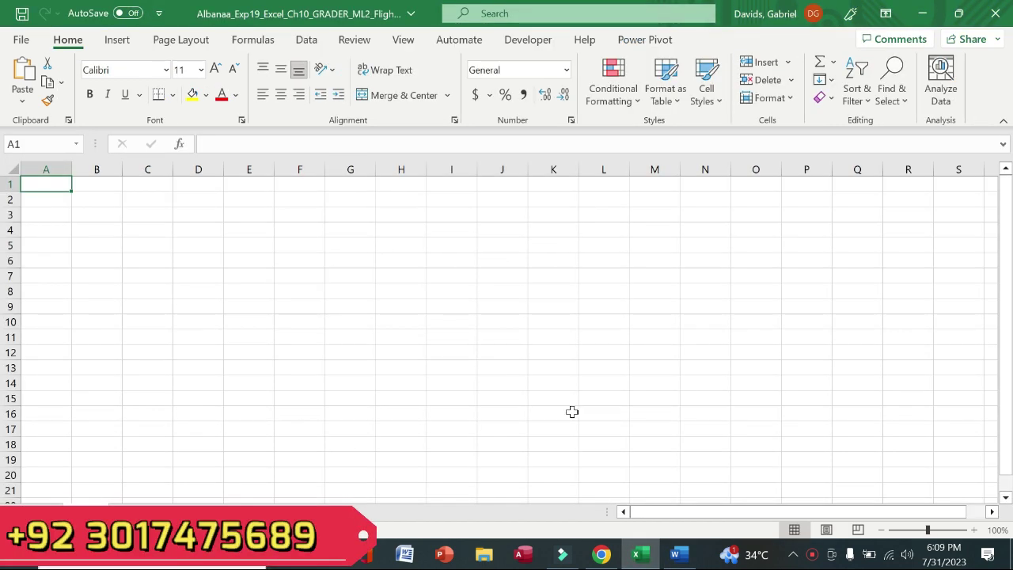
pyautogui.click(675, 554)
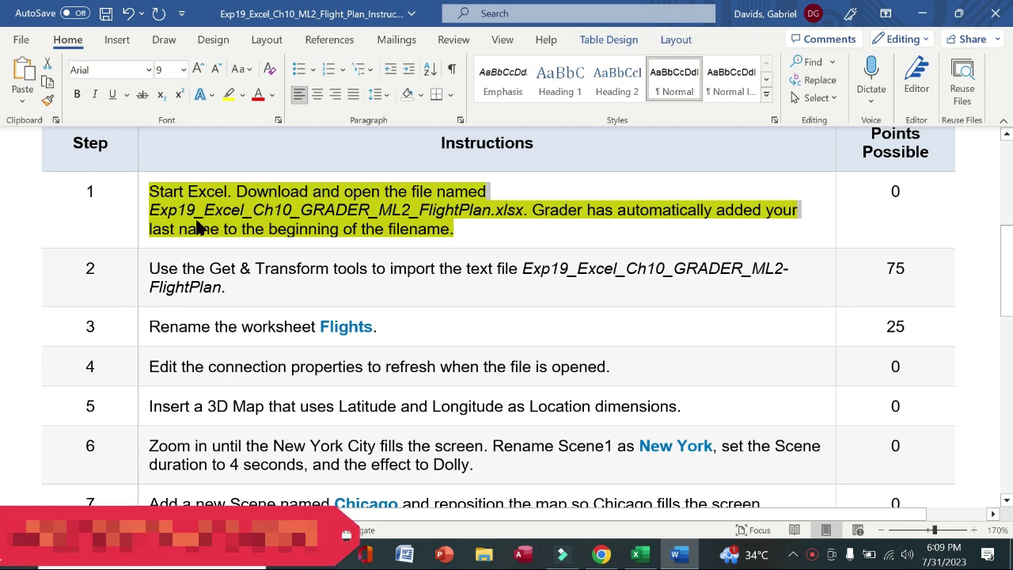
pyautogui.click(141, 212)
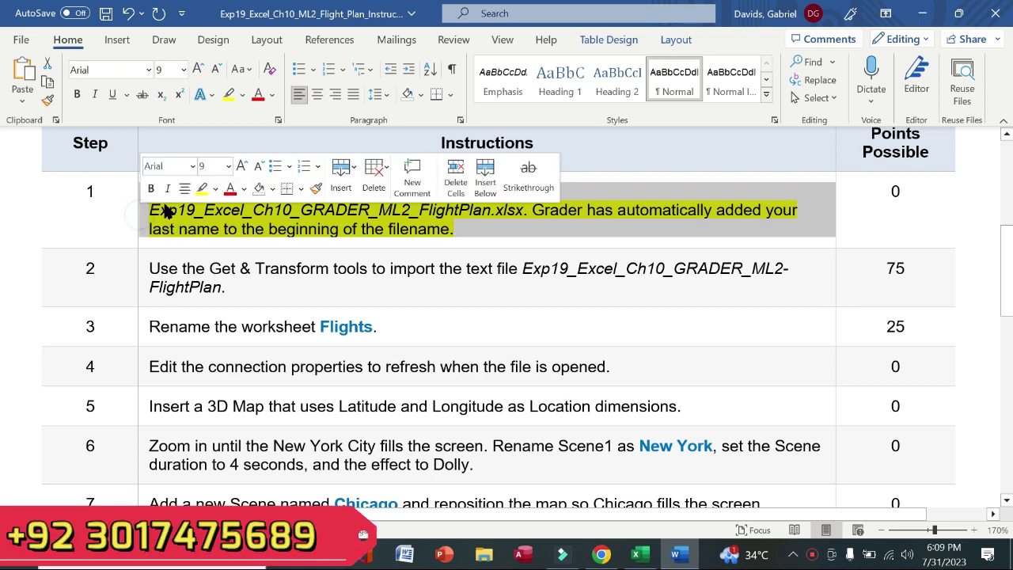
pyautogui.click(202, 188)
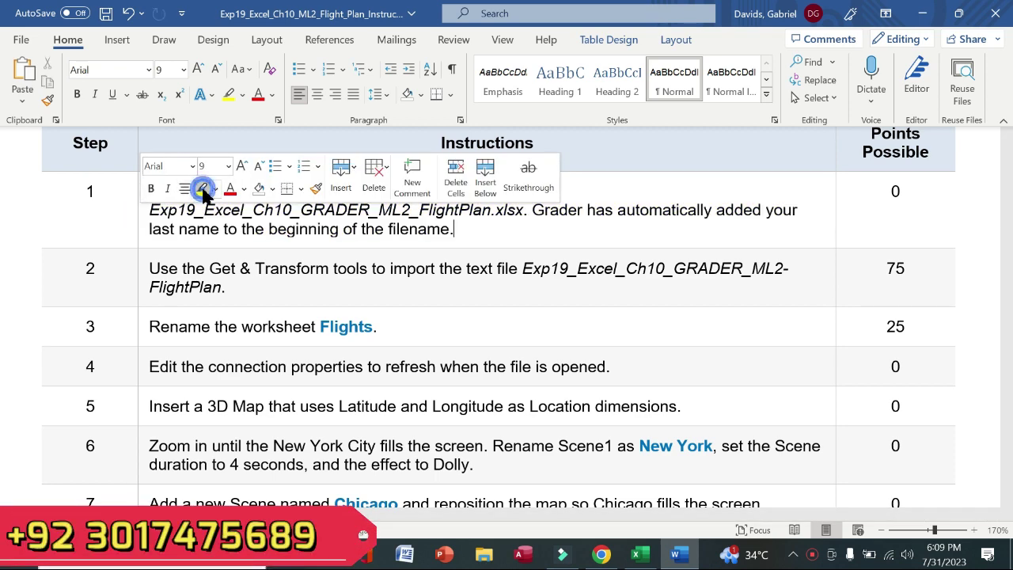
# Step: Make the step 2 instruction about importing the text file bold and highlight it in yellow
pyautogui.click(138, 288)
pyautogui.click(151, 259)
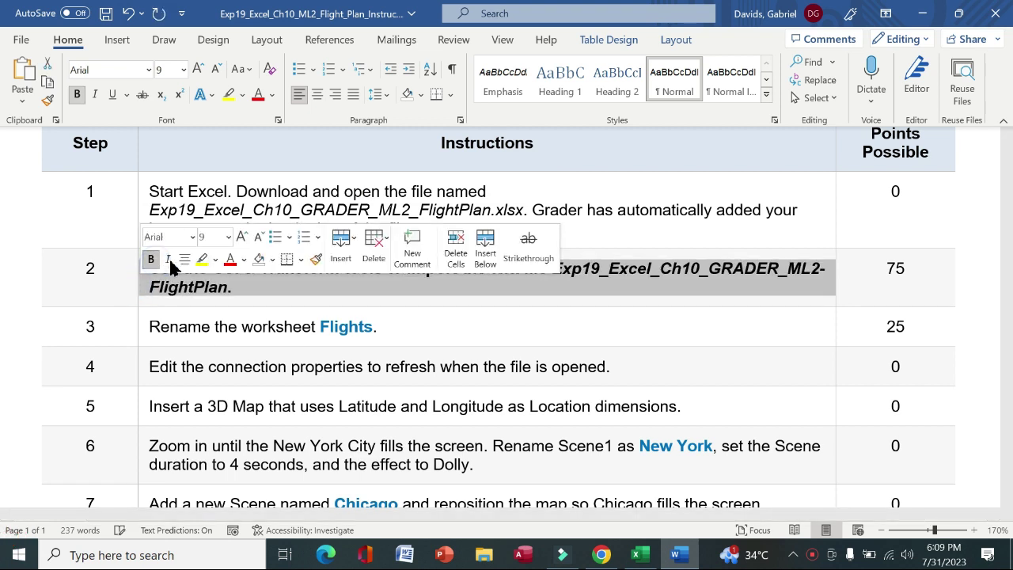
pyautogui.click(202, 259)
pyautogui.click(105, 264)
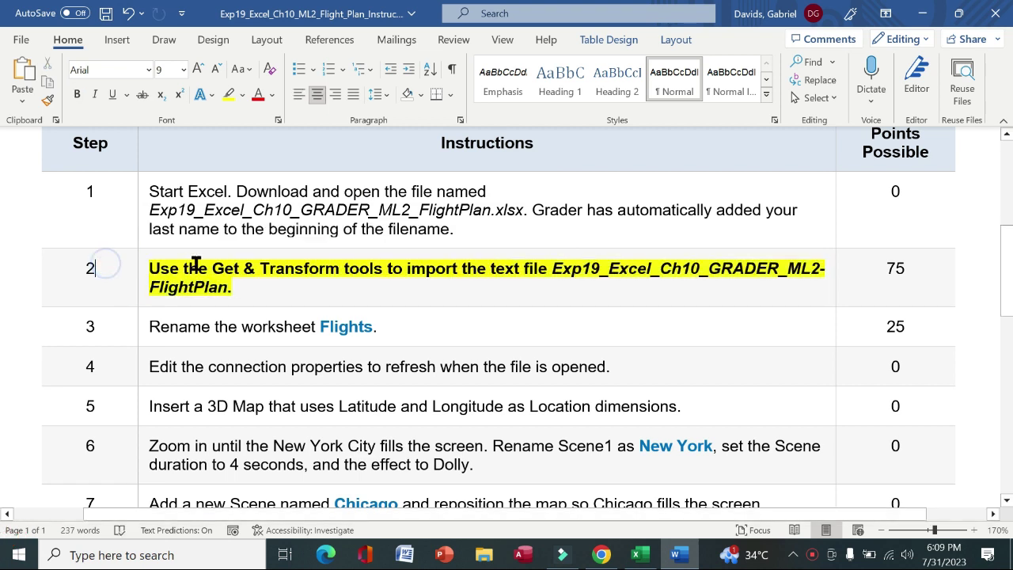
pyautogui.moveTo(179, 270); pyautogui.dragTo(595, 285)
pyautogui.moveTo(702, 290); pyautogui.dragTo(702, 289)
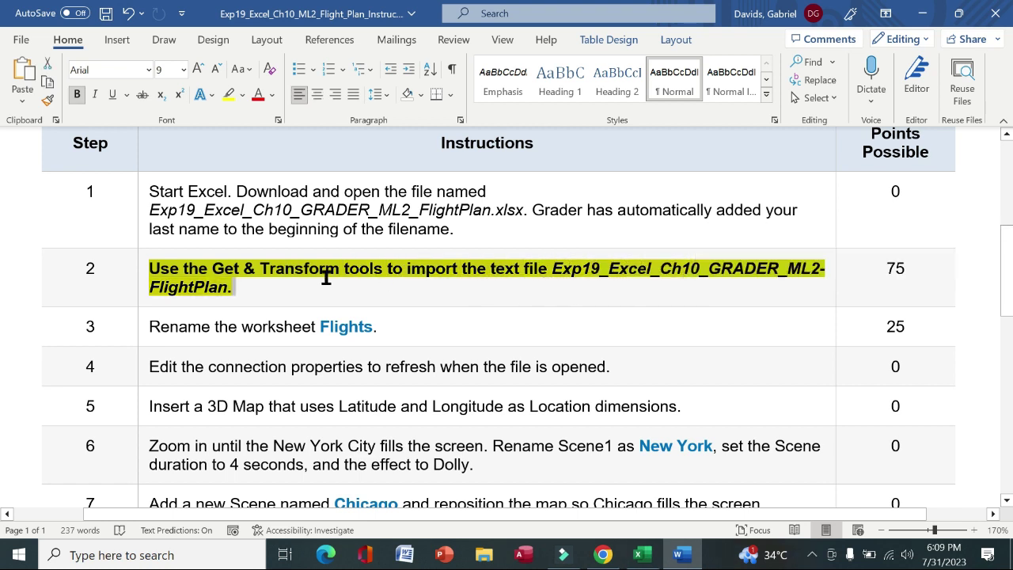
# Step: Switch to Excel, import the text file Exp19_Excel_Ch10_GRADER_ML2-FlightPlan as a table on a new sheet, and close the queries pane
pyautogui.click(650, 559)
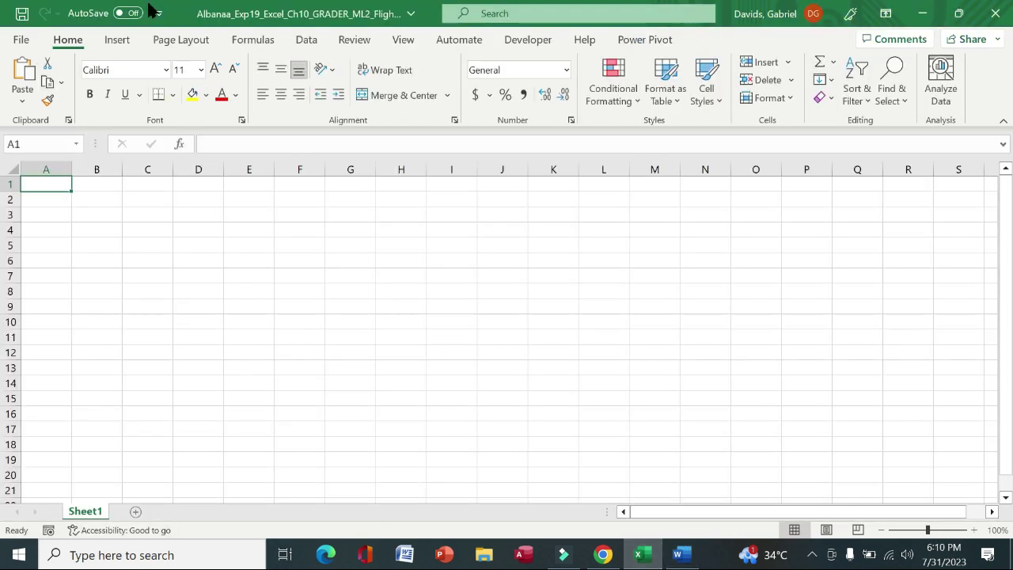
pyautogui.click(306, 42)
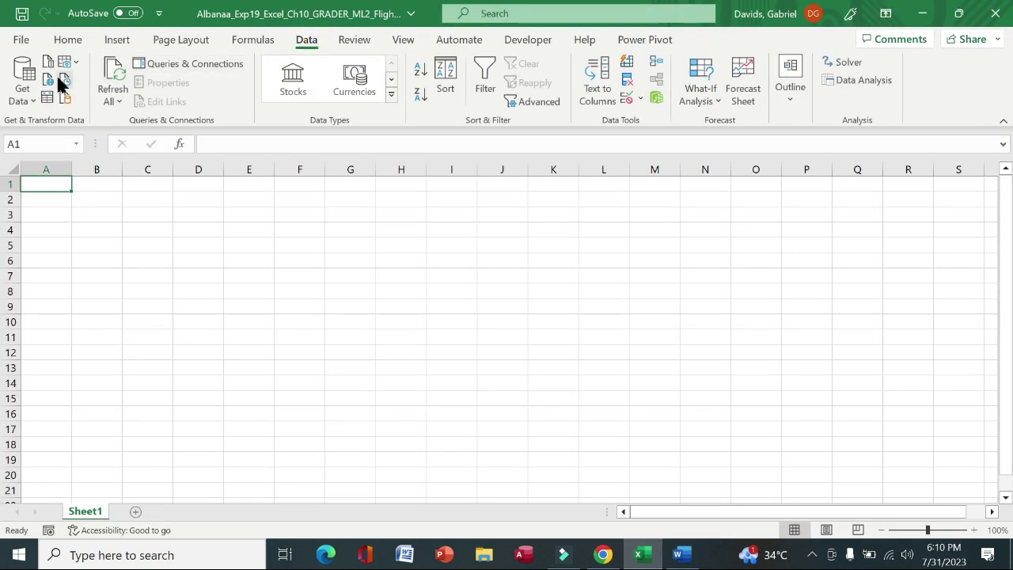
pyautogui.click(36, 103)
pyautogui.moveTo(110, 133)
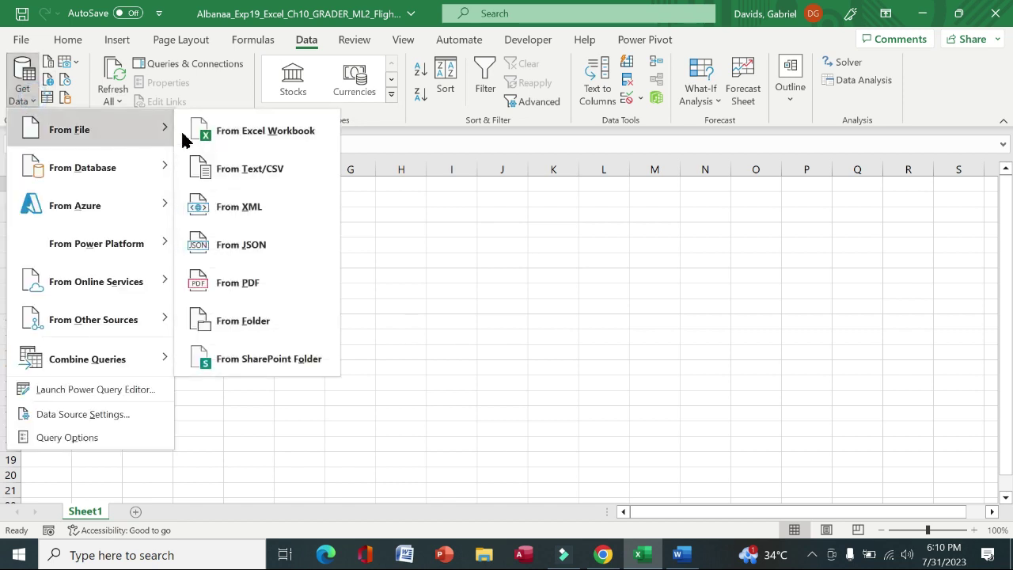
pyautogui.click(263, 174)
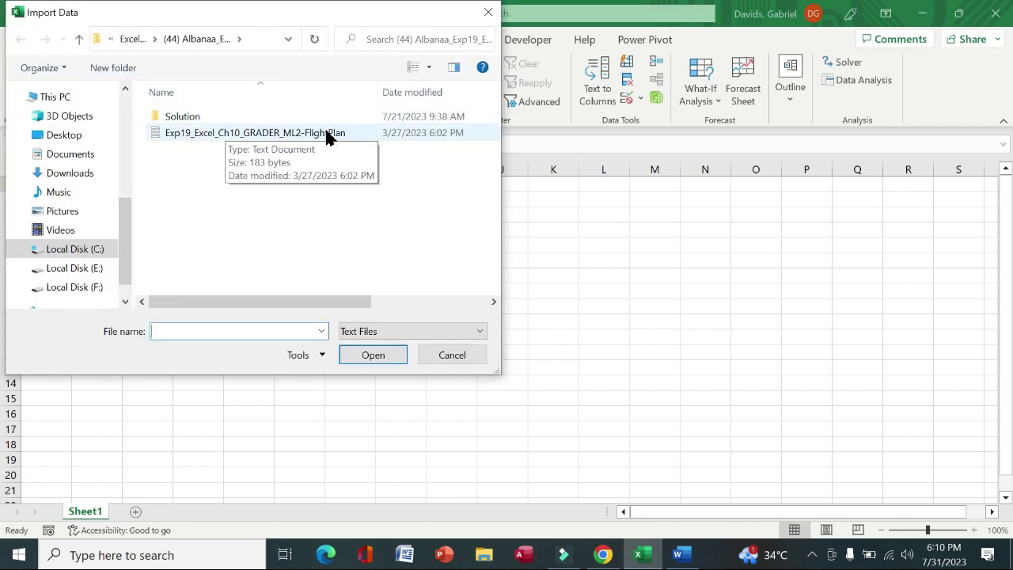
pyautogui.doubleClick(284, 133)
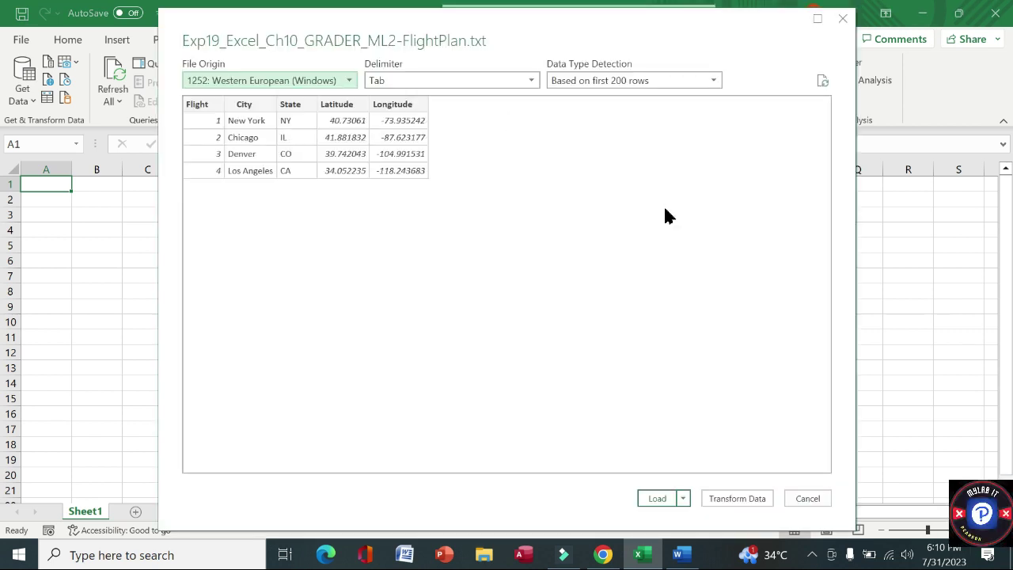
pyautogui.click(655, 499)
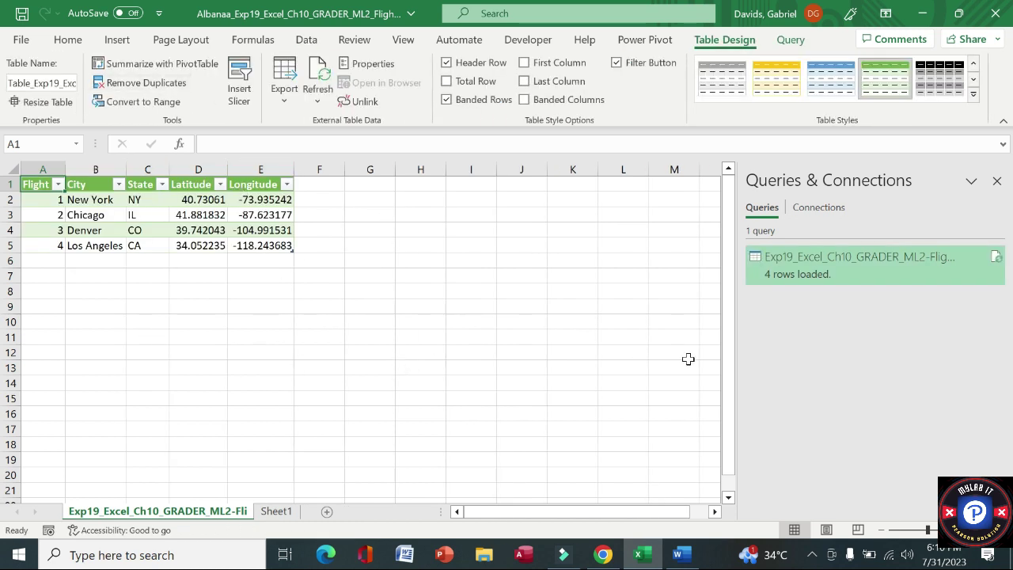
pyautogui.click(997, 181)
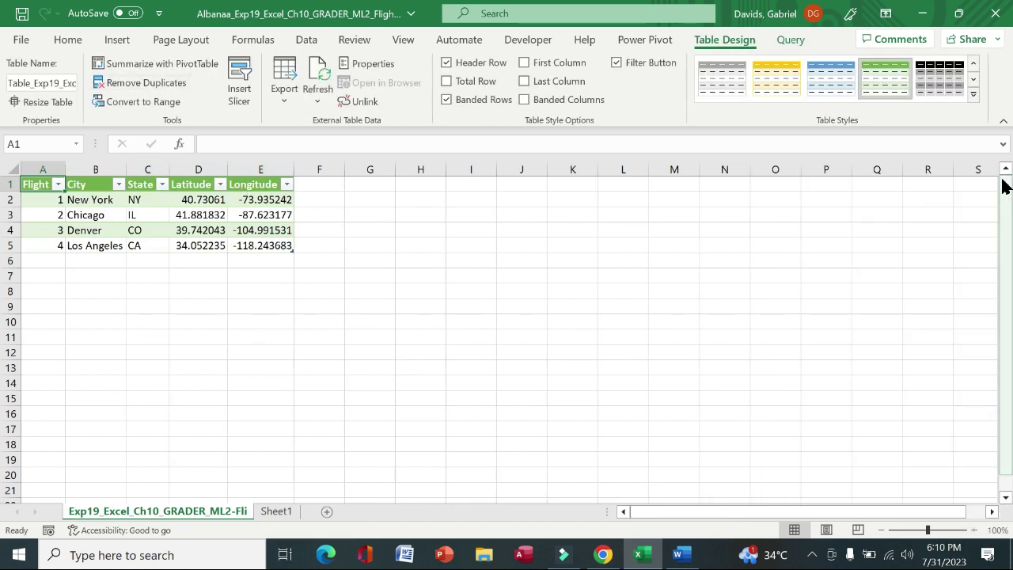
# Step: Switch to the Word instructions and remove the bold and yellow highlight from the step 2 instruction
pyautogui.click(677, 553)
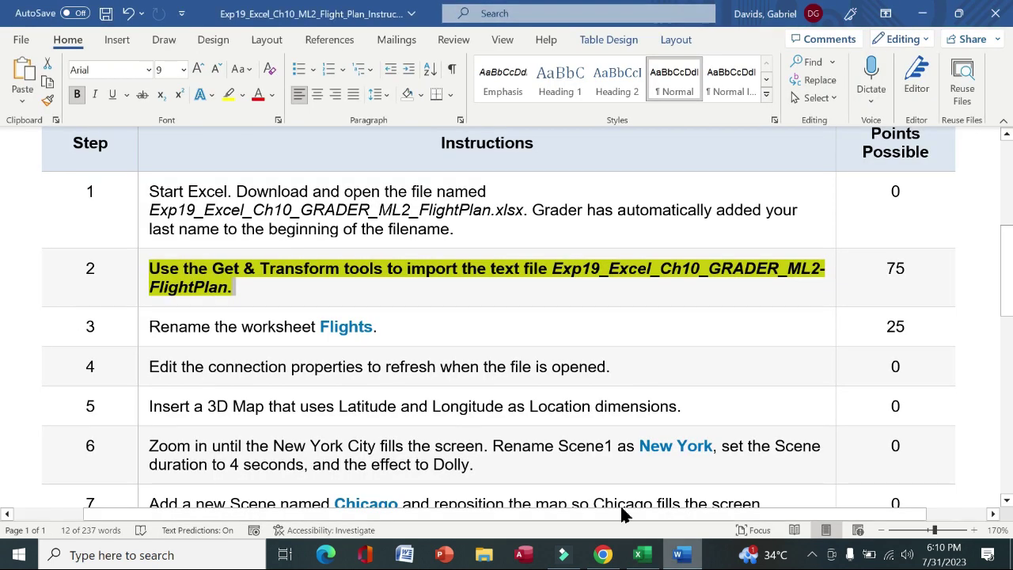
pyautogui.click(138, 288)
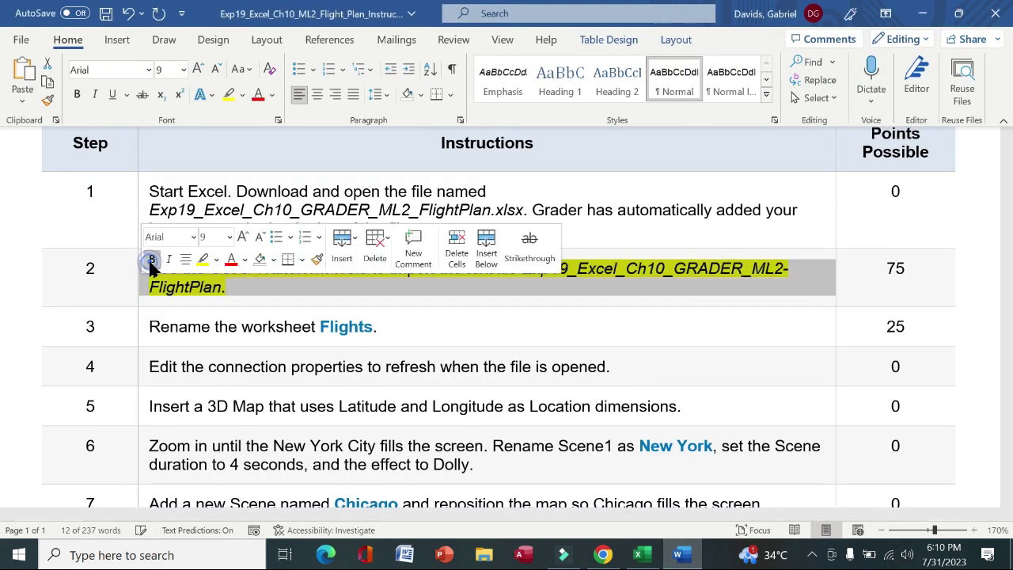
pyautogui.click(203, 262)
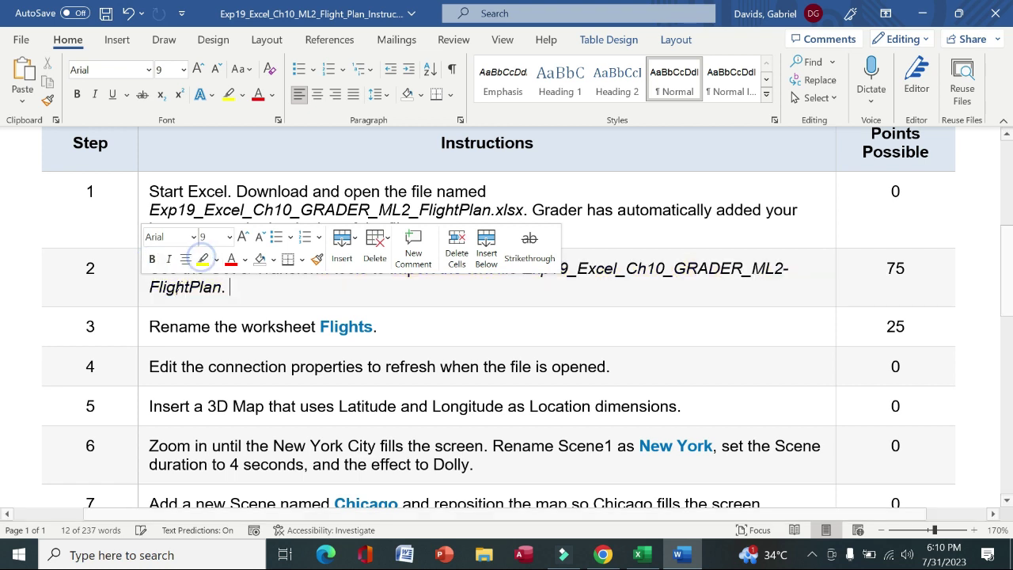
# Step: Make the step 3 instruction about renaming the worksheet bold and highlight it in yellow
pyautogui.click(157, 326)
pyautogui.click(156, 301)
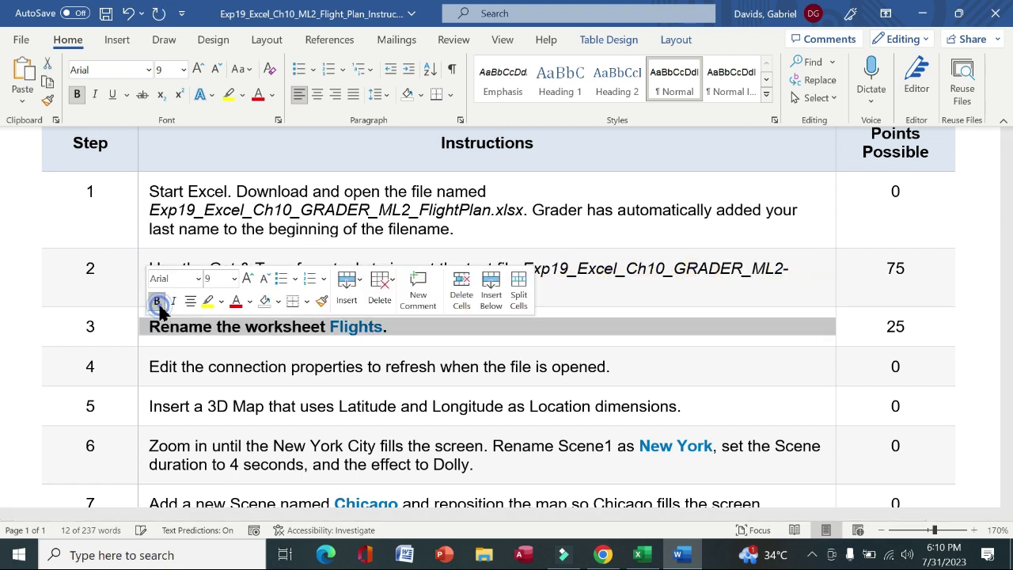
pyautogui.click(207, 301)
pyautogui.click(400, 328)
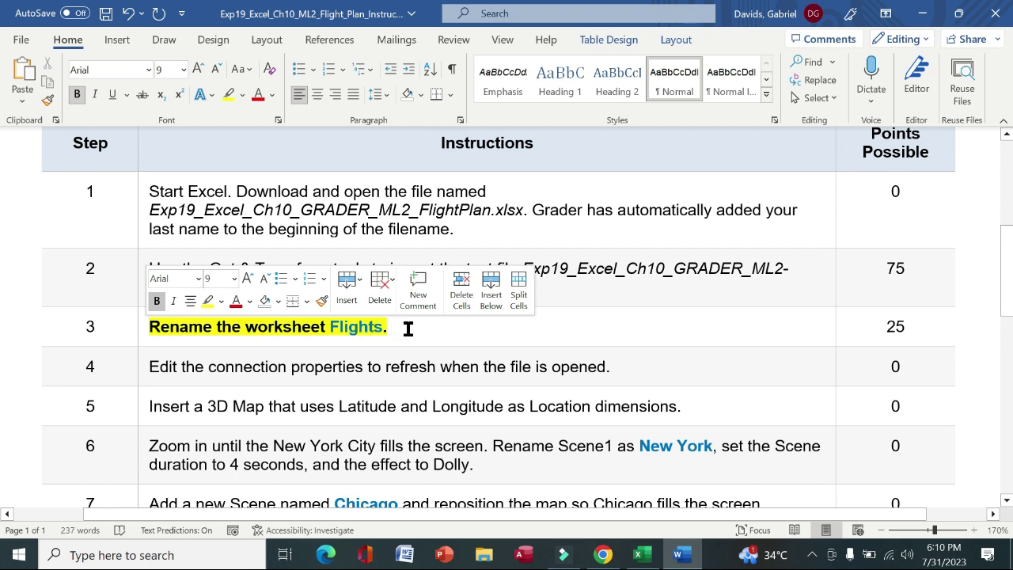
pyautogui.moveTo(381, 330); pyautogui.dragTo(333, 333)
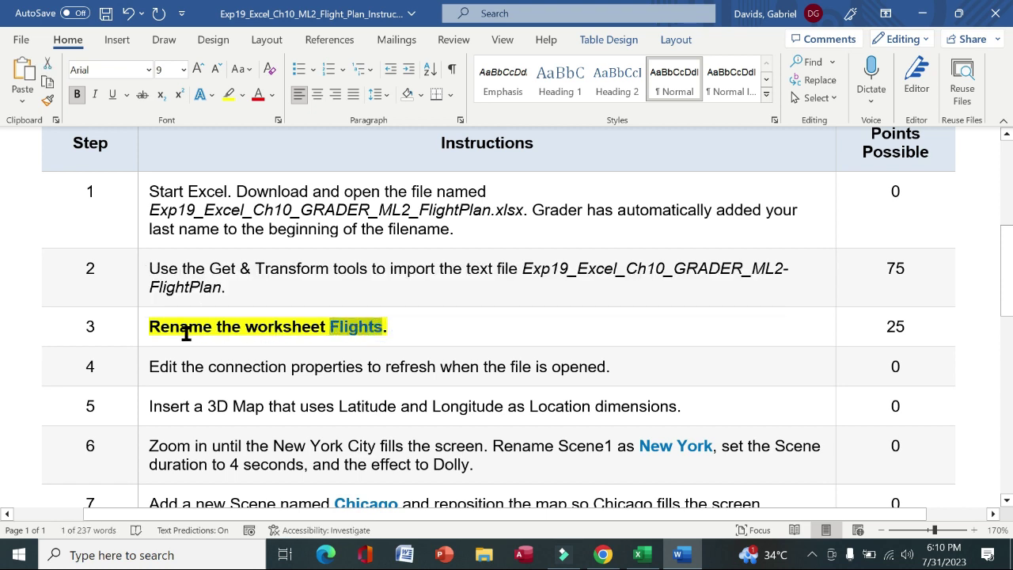
pyautogui.moveTo(157, 330); pyautogui.dragTo(326, 331)
# Step: Switch to Excel and rename the worksheet holding the imported table as Flights
pyautogui.click(641, 554)
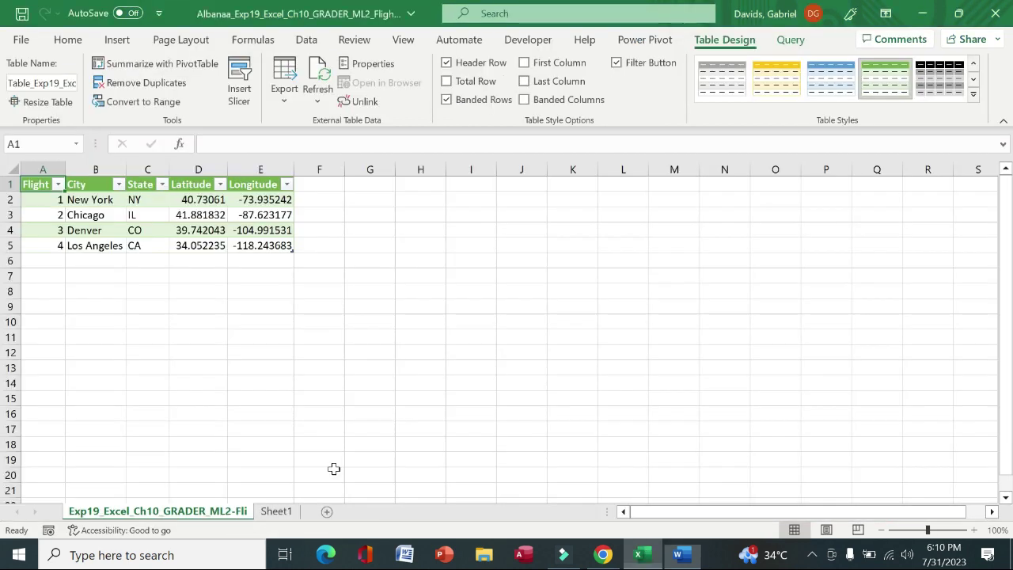
pyautogui.doubleClick(220, 514)
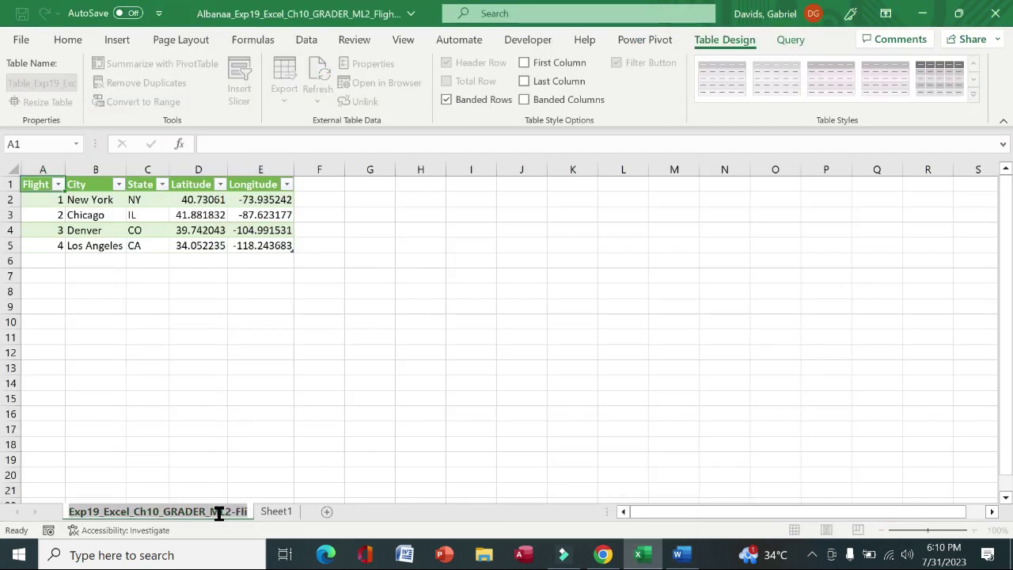
pyautogui.write('Flights')
pyautogui.press('Return')
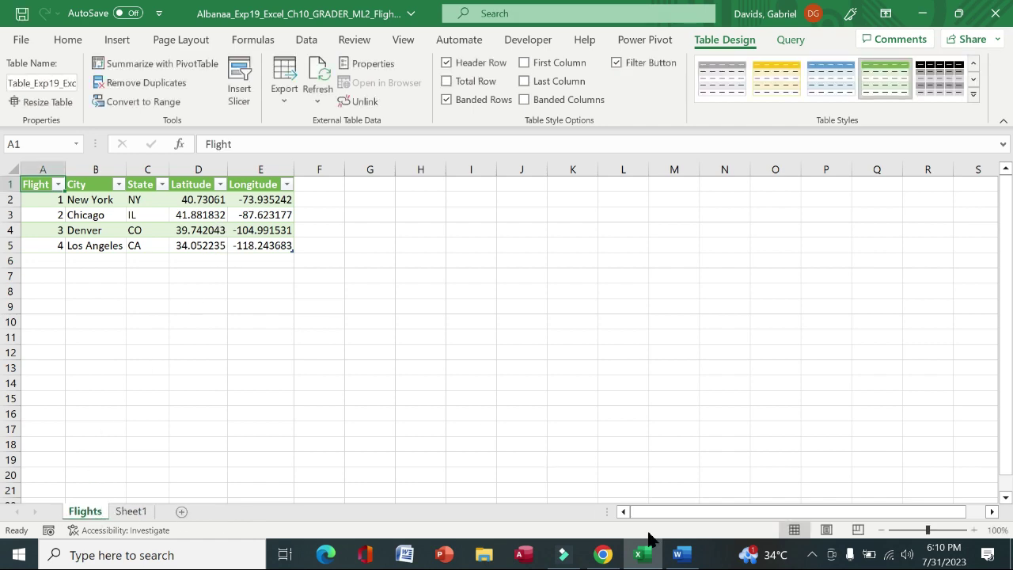
# Step: Switch to the Word instructions and remove the bold and yellow highlight from the step 3 instruction
pyautogui.click(678, 554)
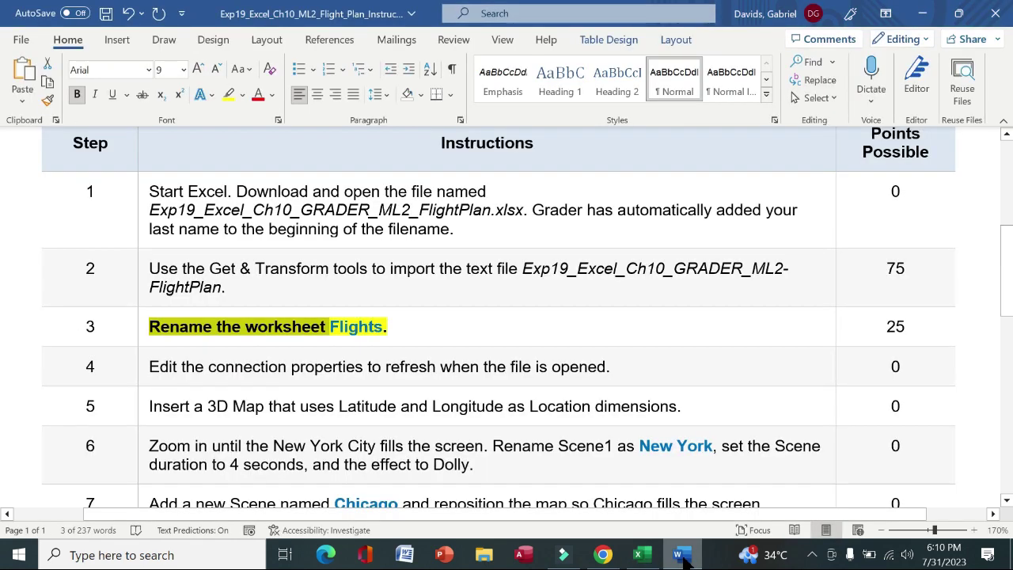
pyautogui.click(138, 329)
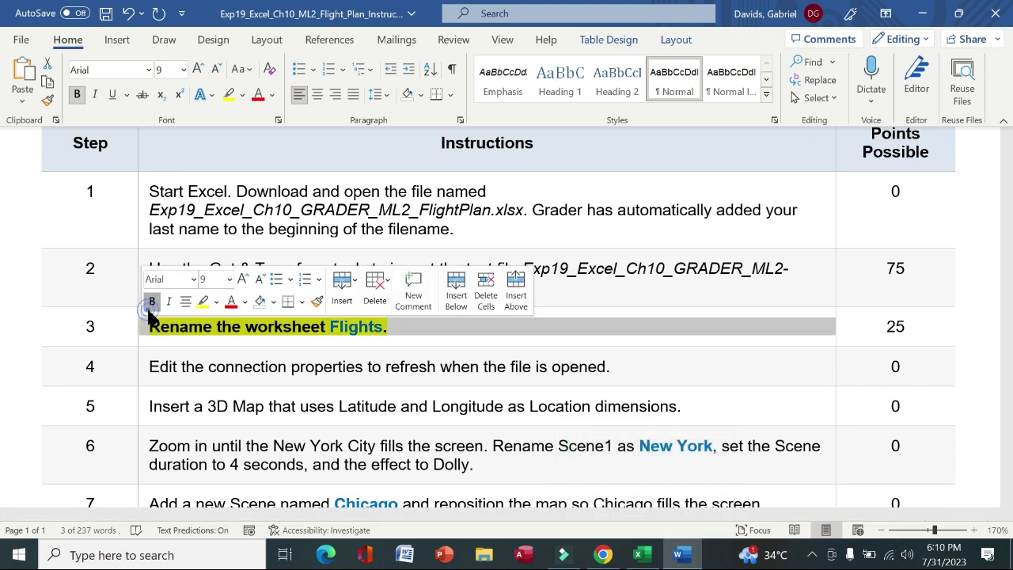
pyautogui.click(151, 303)
pyautogui.click(203, 304)
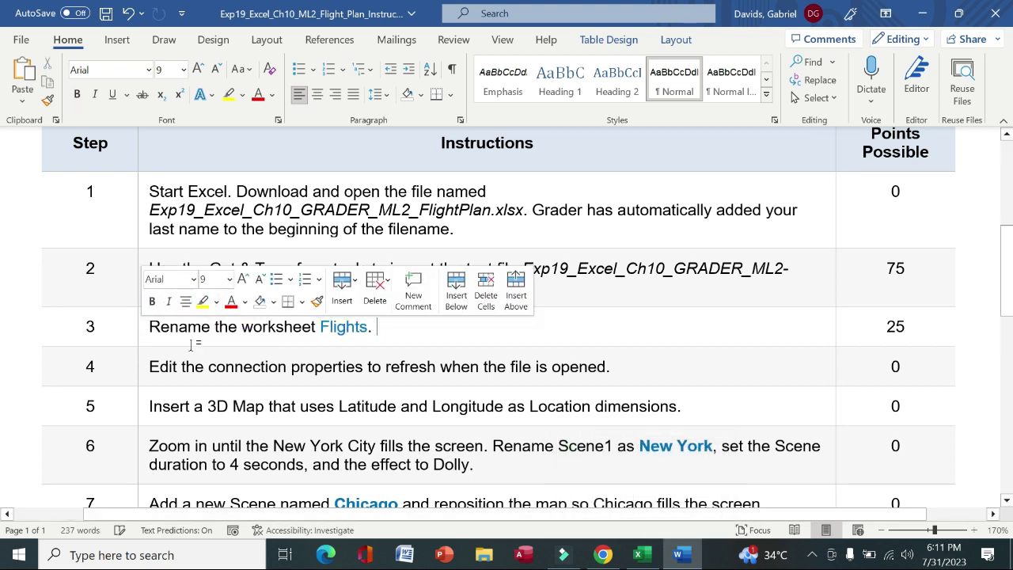
# Step: Make the step 4 instruction about the connection properties bold and highlight it in yellow
pyautogui.click(141, 371)
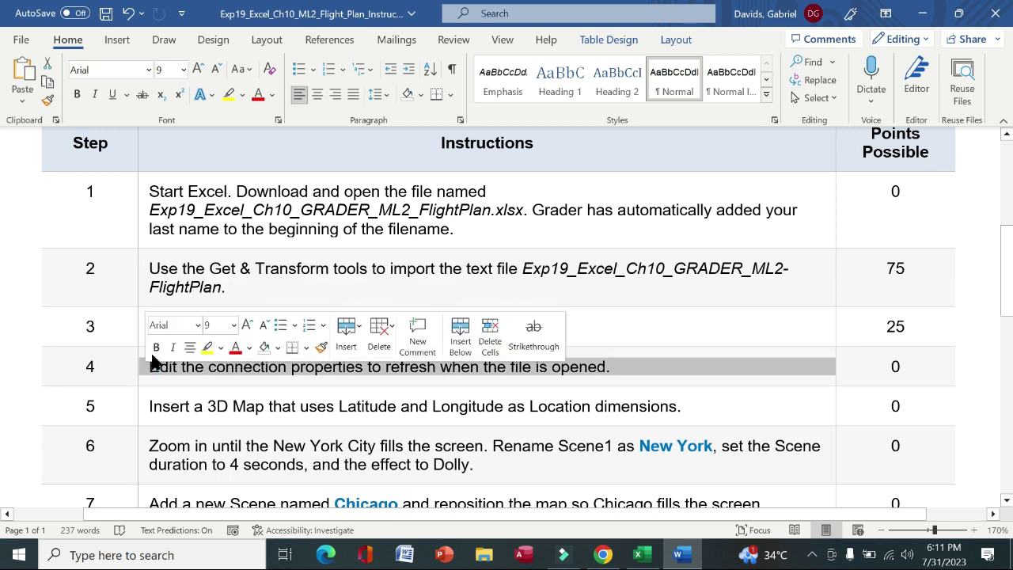
pyautogui.click(156, 347)
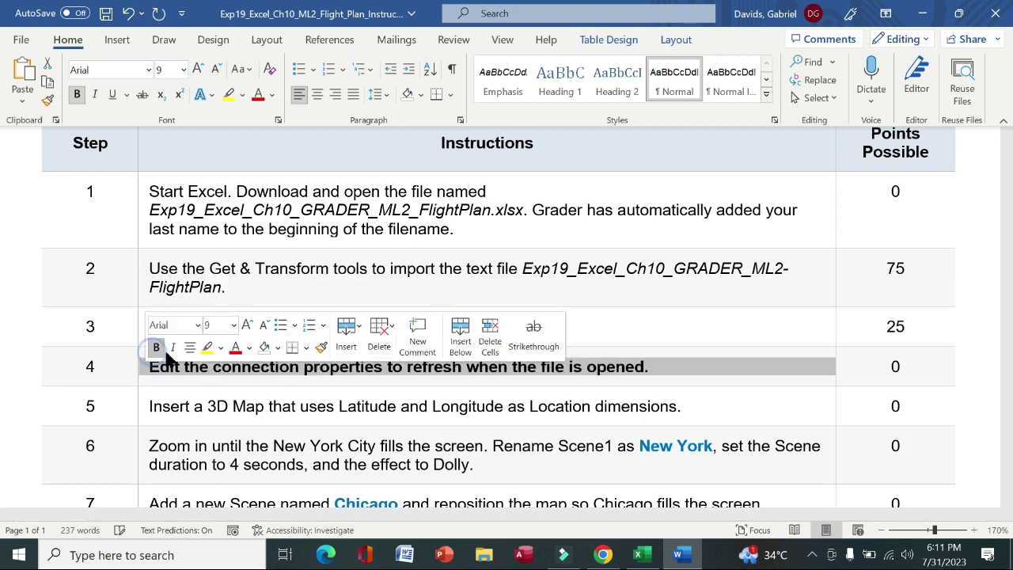
pyautogui.click(208, 351)
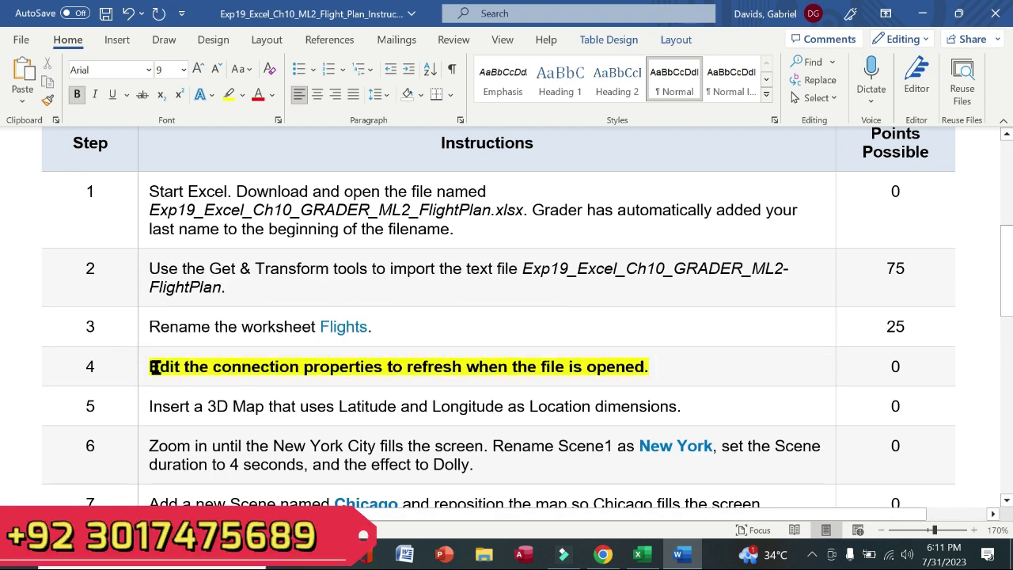
pyautogui.moveTo(153, 367); pyautogui.dragTo(645, 366)
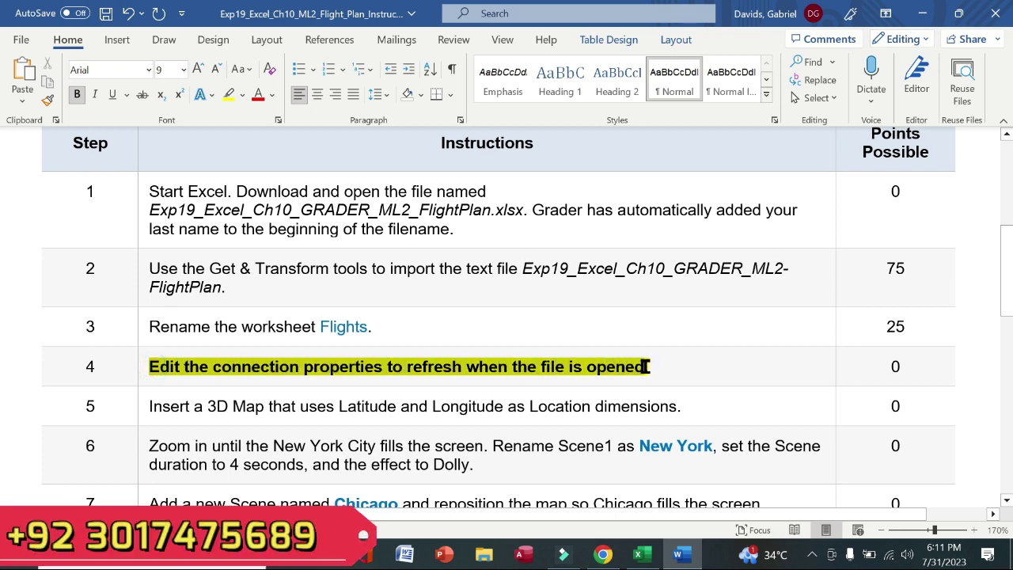
# Step: Switch to Excel and refresh all data connections of the workbook
pyautogui.click(638, 554)
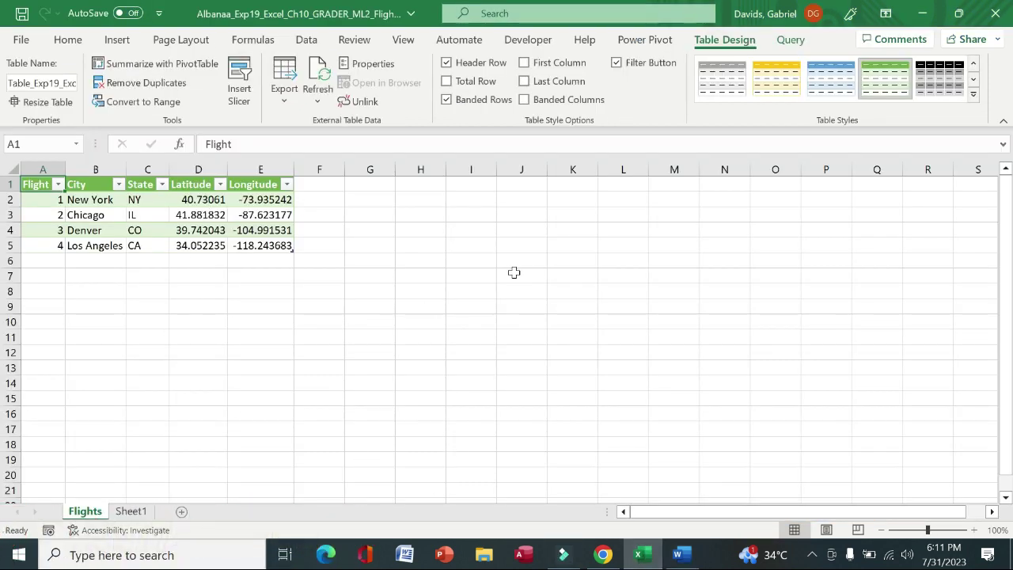
pyautogui.click(319, 97)
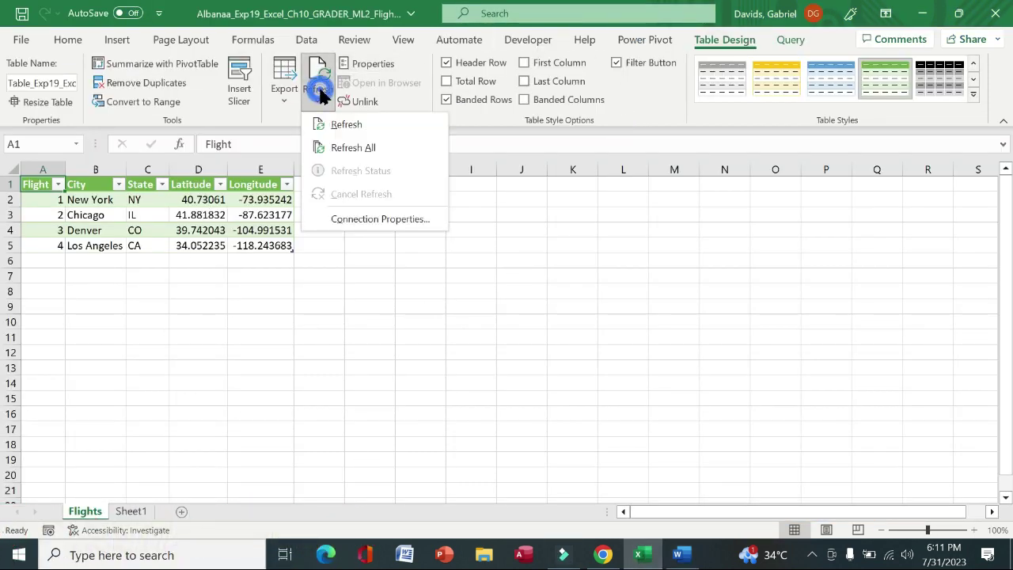
pyautogui.click(353, 149)
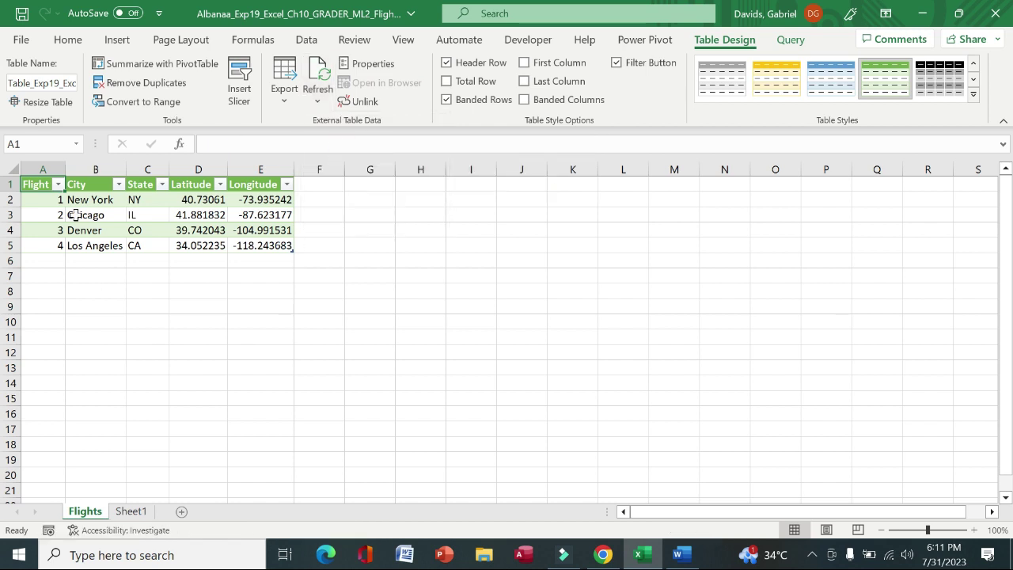
# Step: Switch to the Word instructions and remove the bold and yellow highlight from the step 4 instruction
pyautogui.click(678, 555)
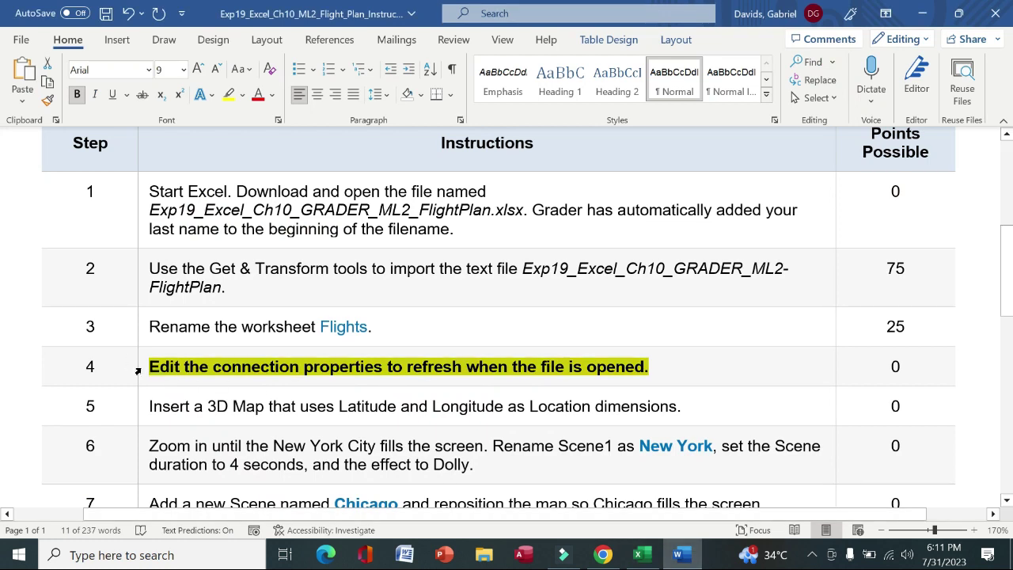
pyautogui.click(138, 369)
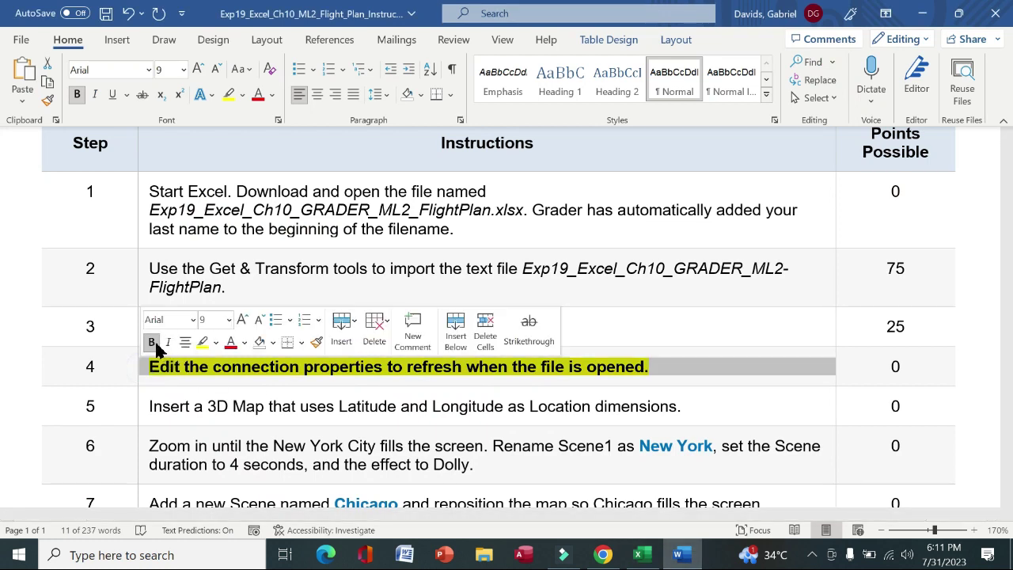
pyautogui.click(151, 343)
pyautogui.click(202, 341)
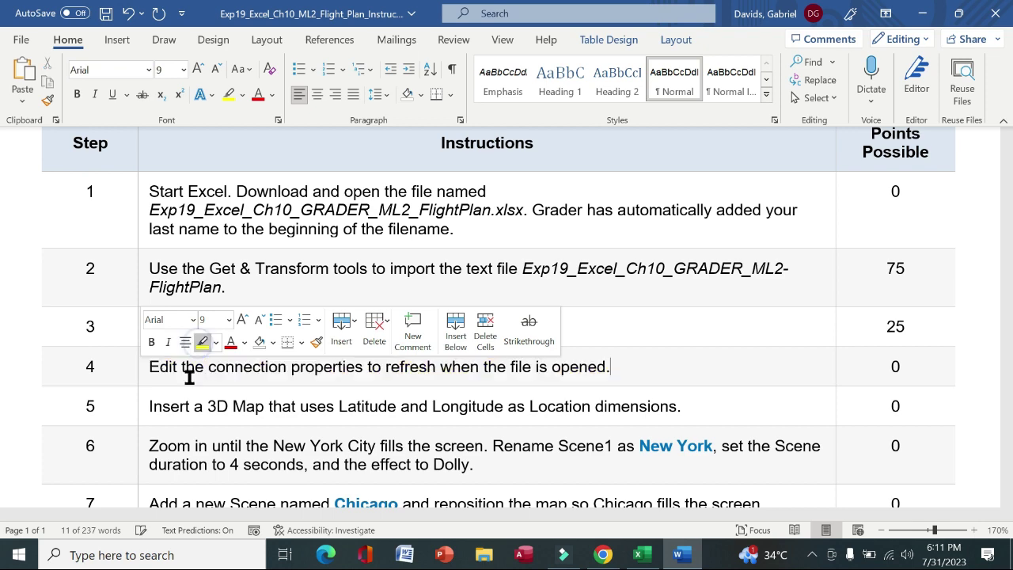
# Step: Make the step 5 instruction about inserting a 3D Map bold and highlight it in yellow
pyautogui.click(145, 412)
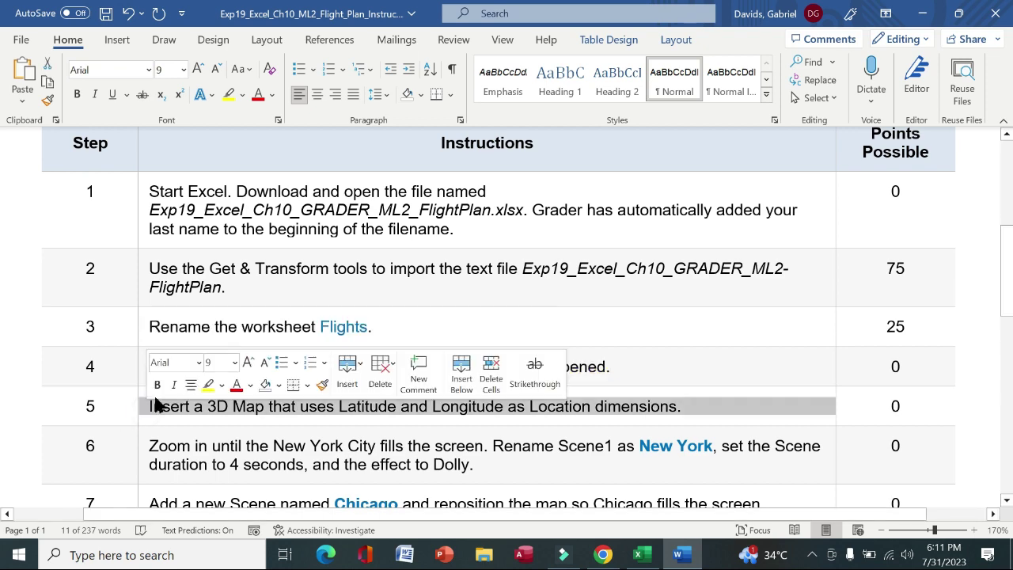
pyautogui.click(158, 385)
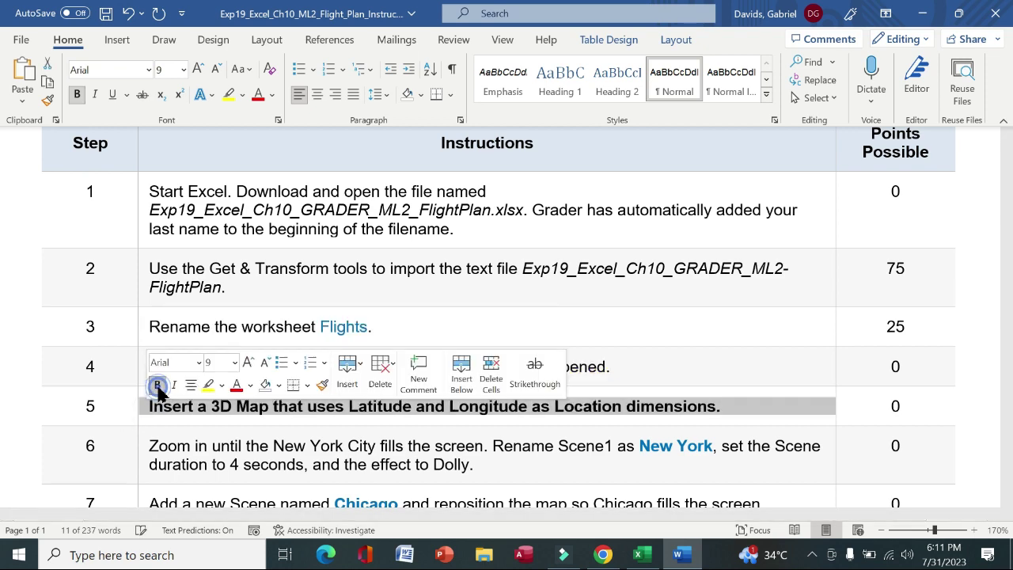
pyautogui.click(209, 387)
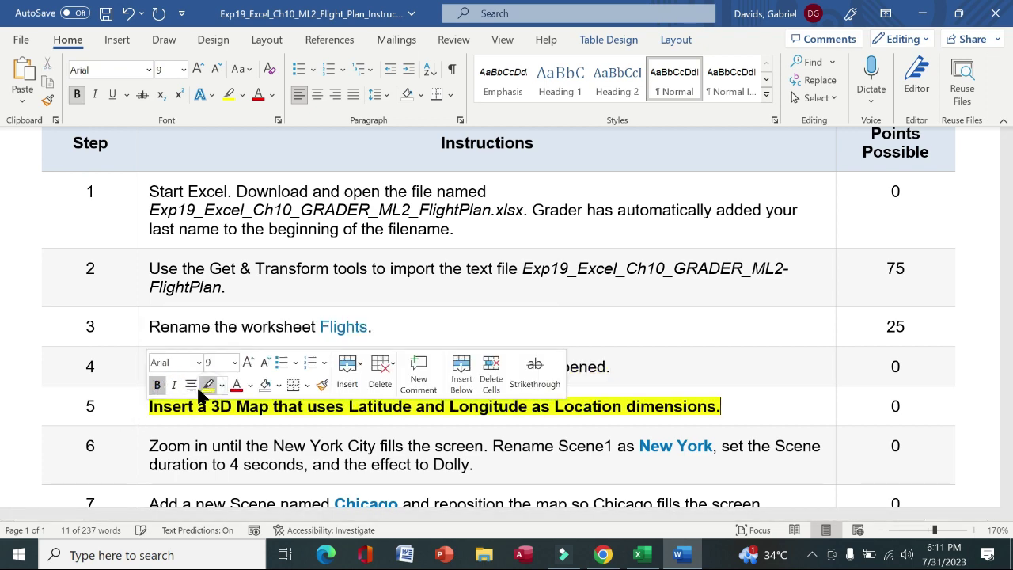
pyautogui.click(121, 405)
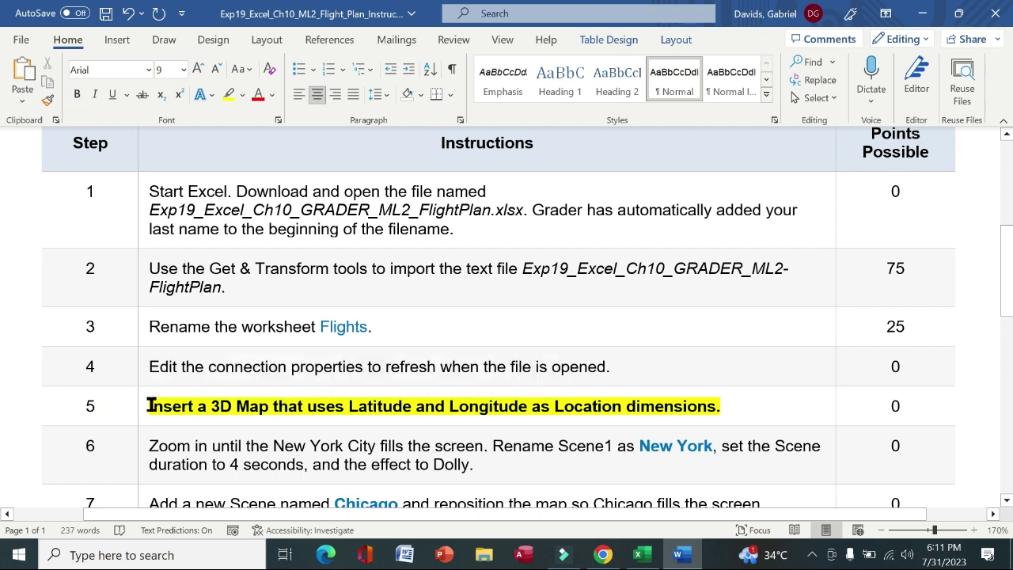
pyautogui.moveTo(151, 405); pyautogui.dragTo(720, 406)
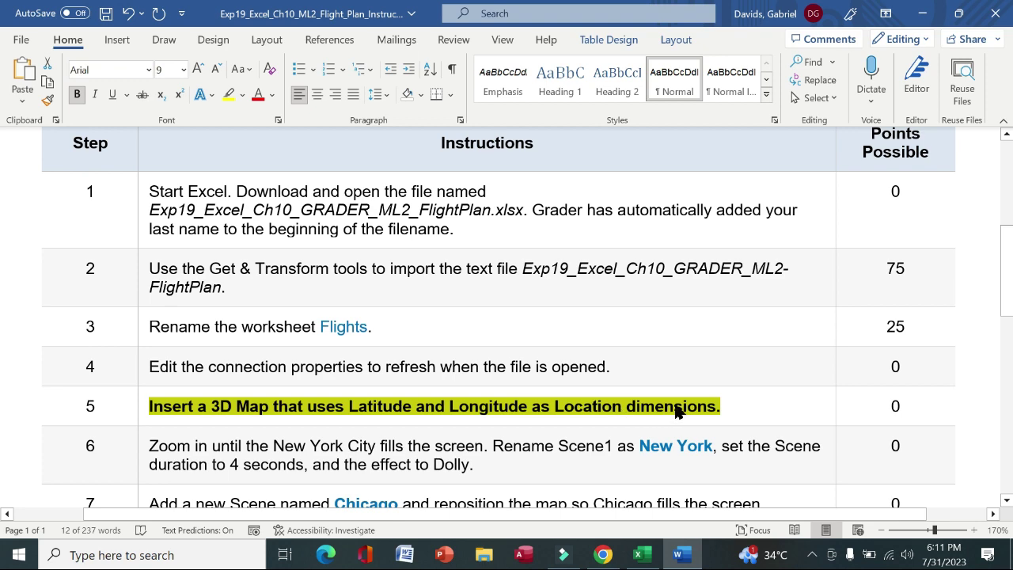
# Step: Switch to Excel and open a 3D Map from the Latitude and Longitude columns of the flights table
pyautogui.click(638, 554)
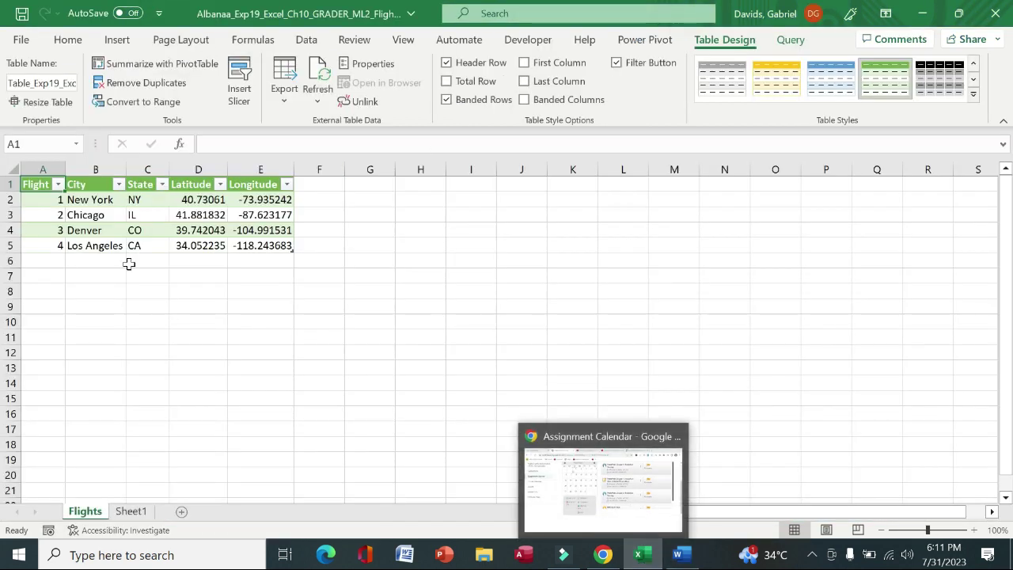
pyautogui.moveTo(185, 186); pyautogui.dragTo(277, 246)
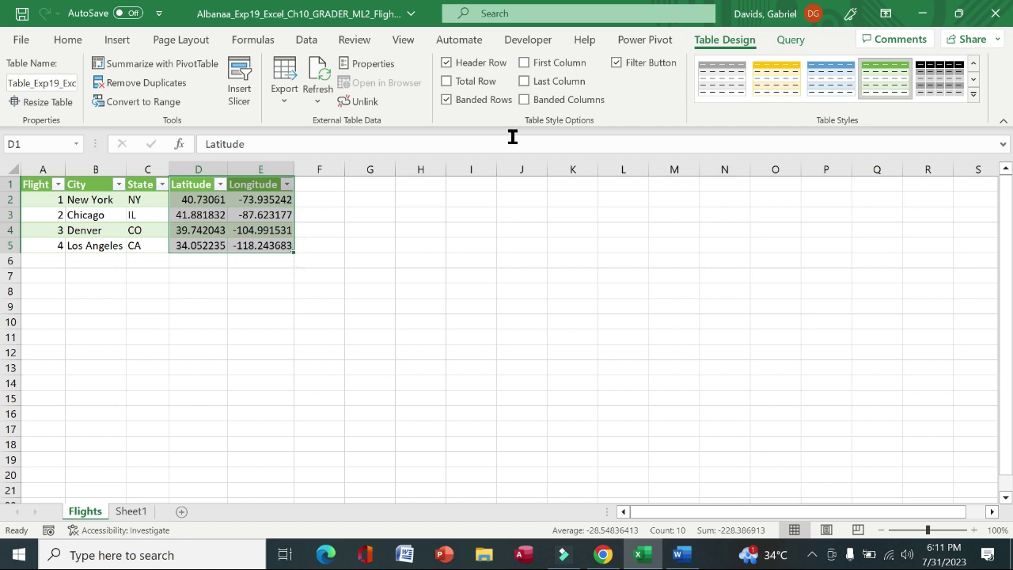
pyautogui.click(118, 41)
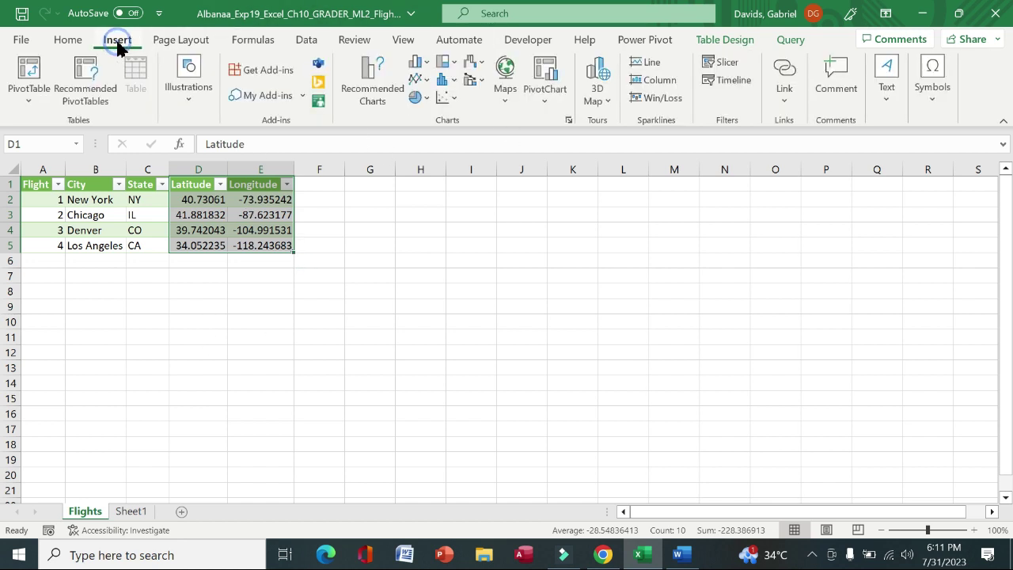
pyautogui.click(608, 103)
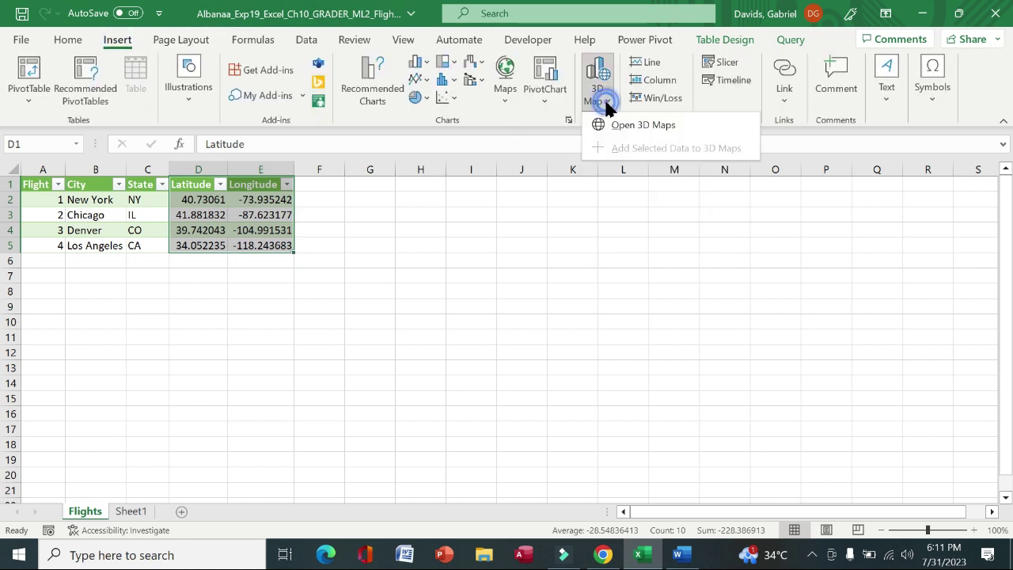
pyautogui.click(631, 126)
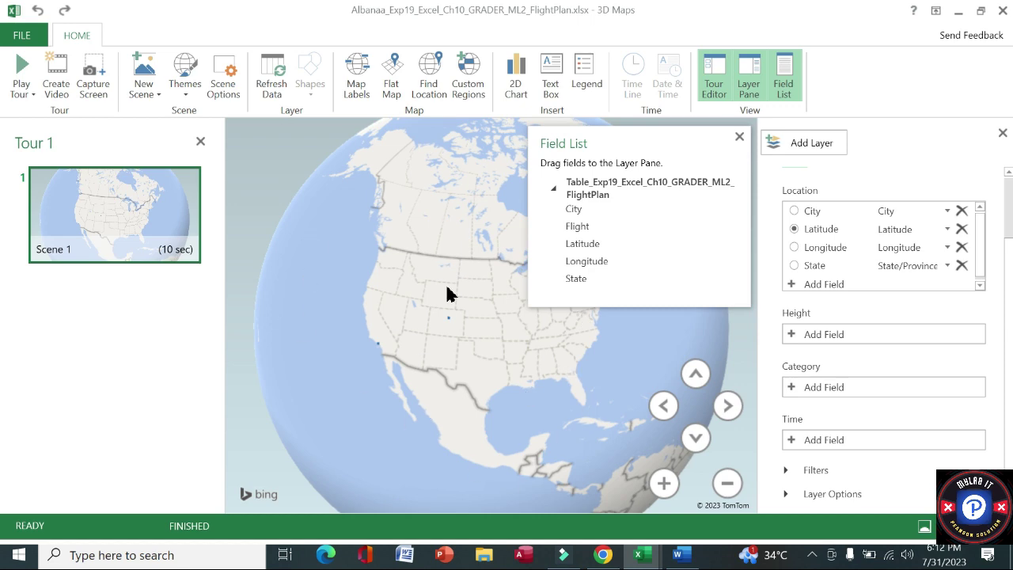
# Step: Check the step 5 instruction in Word, and back in 3D Maps check the Longitude and Latitude location fields, leaving Latitude selected
pyautogui.click(678, 554)
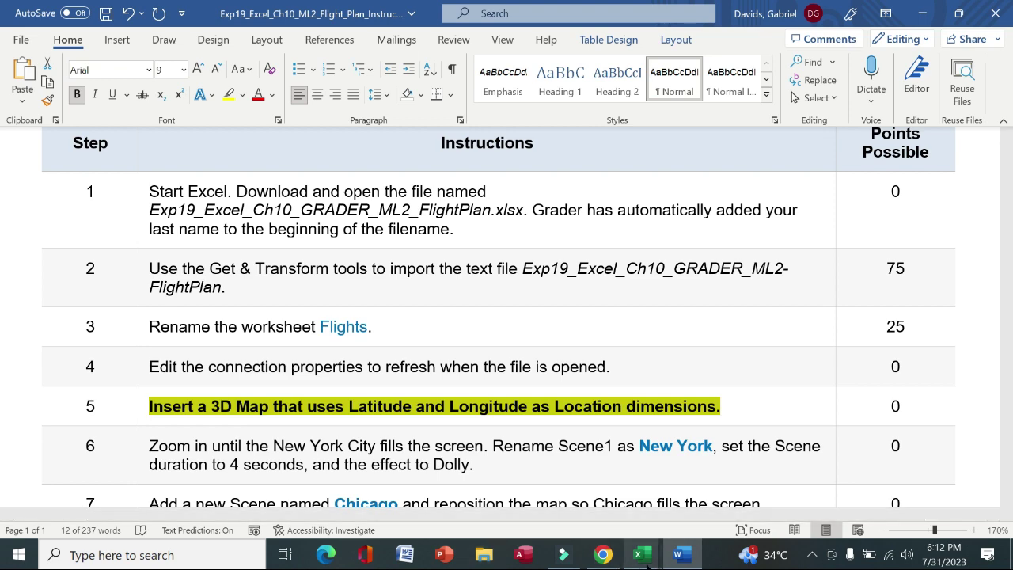
pyautogui.moveTo(641, 555)
pyautogui.click(686, 523)
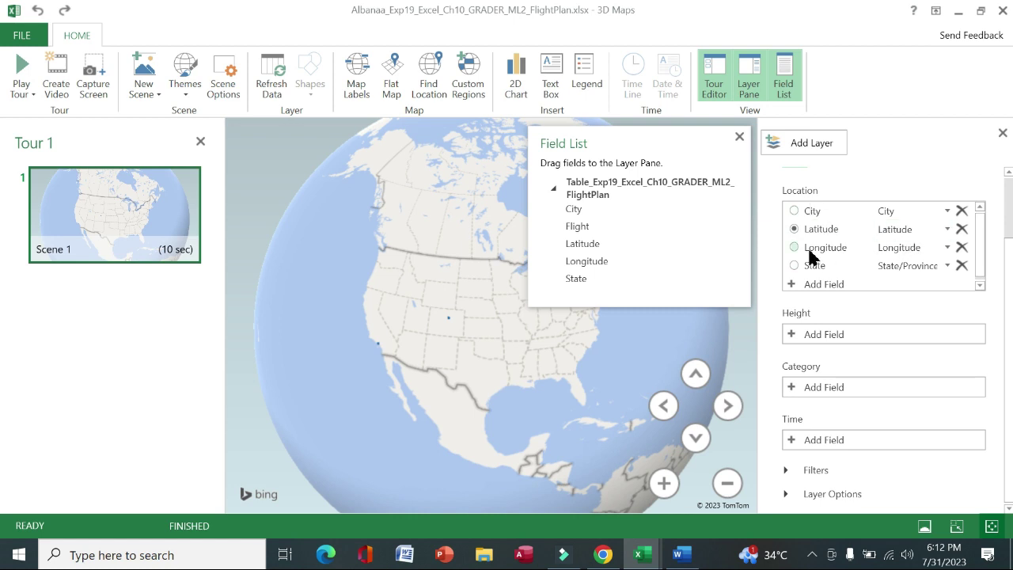
pyautogui.click(795, 248)
pyautogui.click(795, 229)
# Step: Switch to the Word instructions and remove the bold and yellow highlight from the step 5 instruction
pyautogui.click(678, 554)
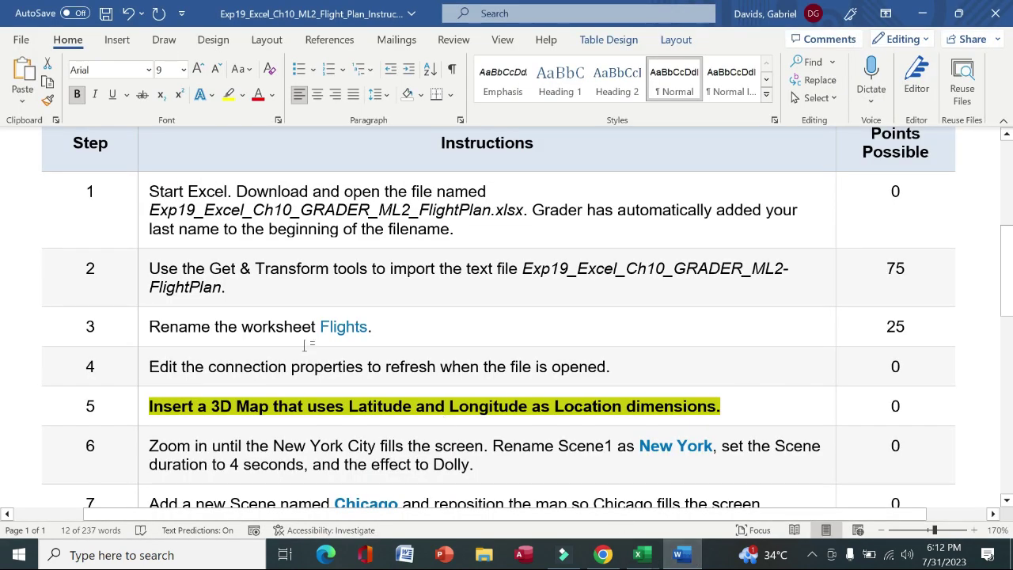
pyautogui.click(139, 411)
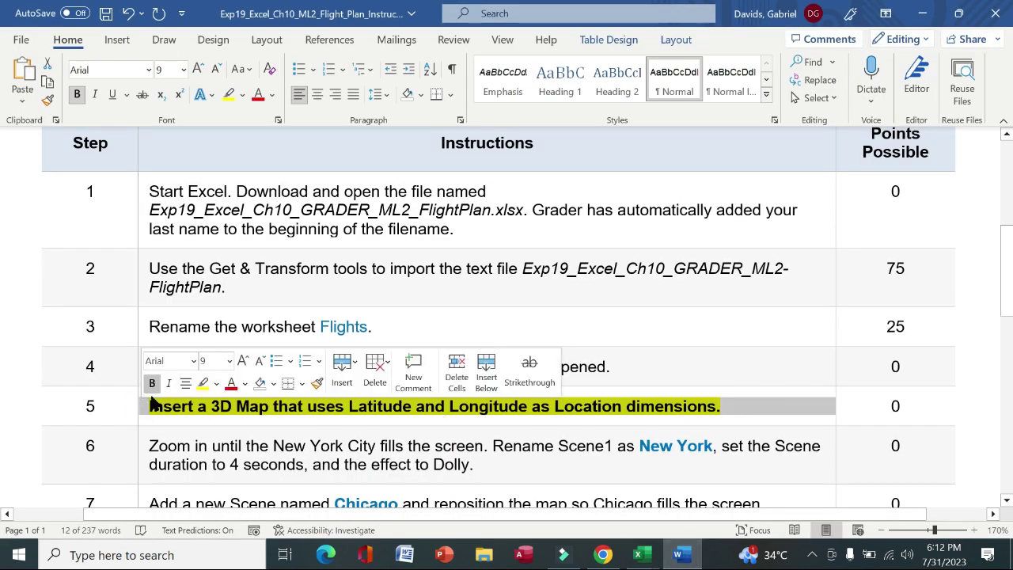
pyautogui.click(152, 383)
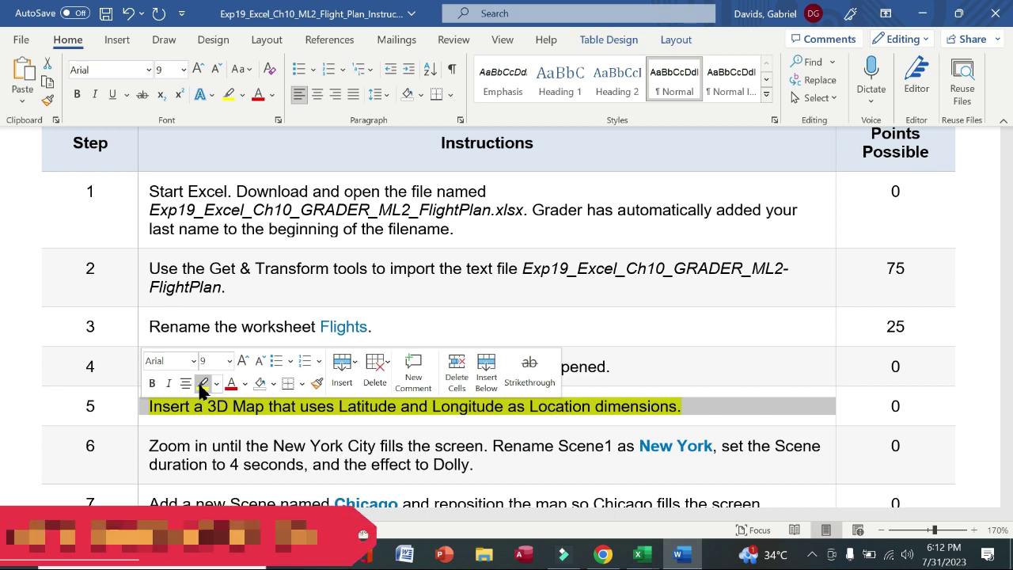
pyautogui.click(203, 383)
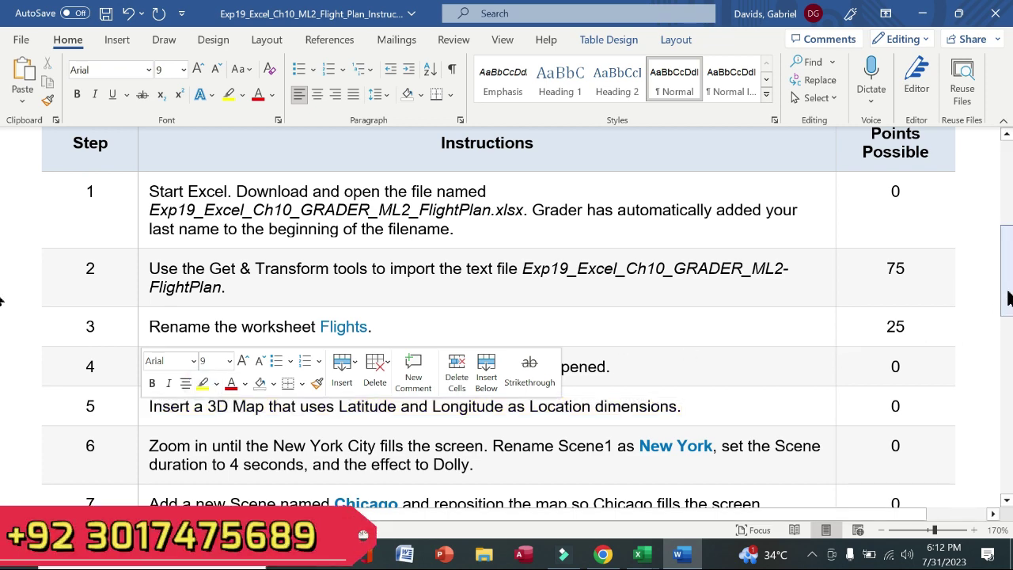
# Step: Make the step 6 instruction about zooming to New York City and renaming Scene1 bold and highlight it in yellow
pyautogui.moveTo(1007, 299); pyautogui.dragTo(1004, 369)
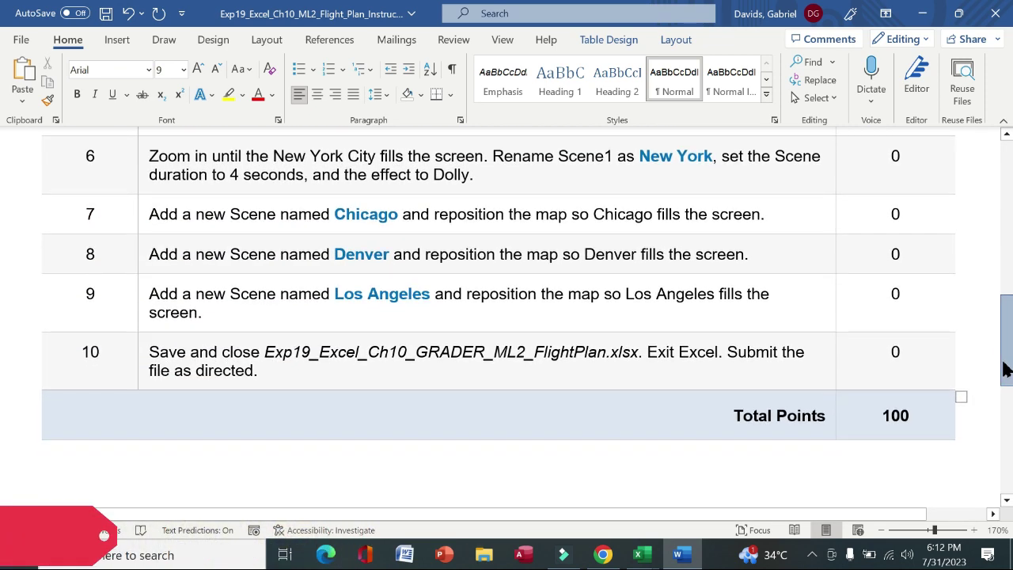
pyautogui.click(136, 166)
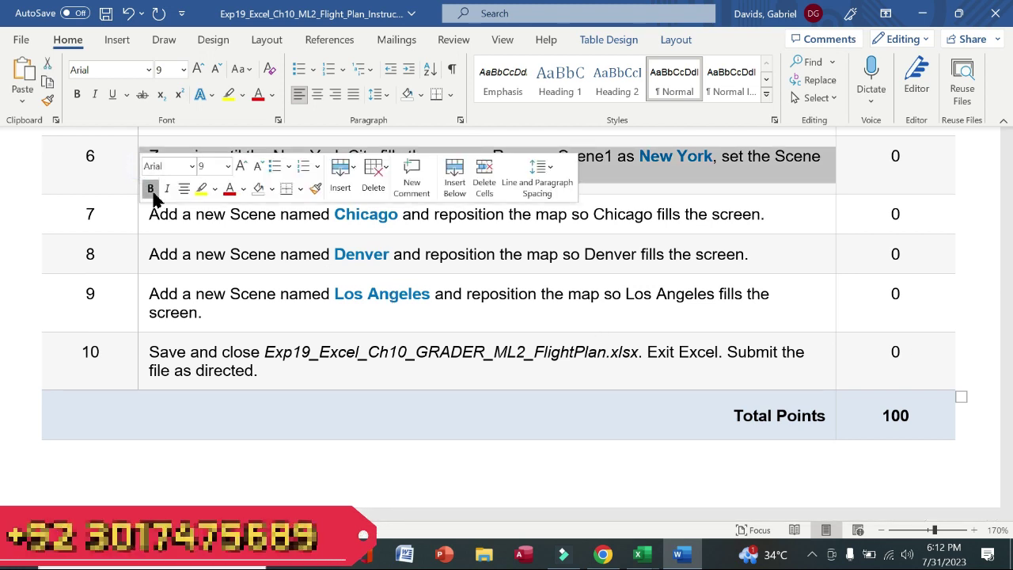
pyautogui.click(151, 192)
pyautogui.click(201, 190)
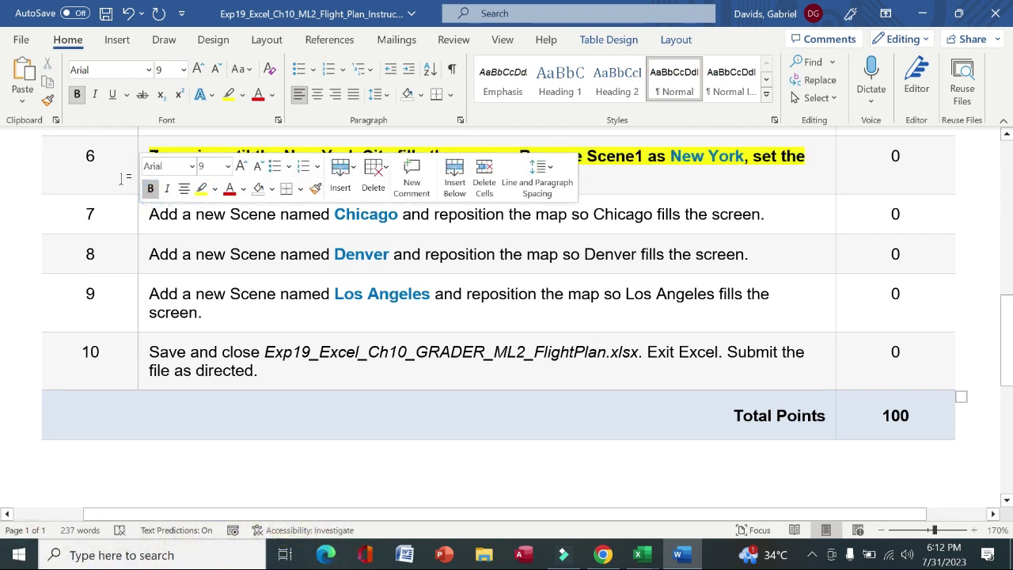
# Step: Examine the step 6 instruction for the New York City zoom and the new name for Scene1
pyautogui.moveTo(149, 156); pyautogui.dragTo(507, 152)
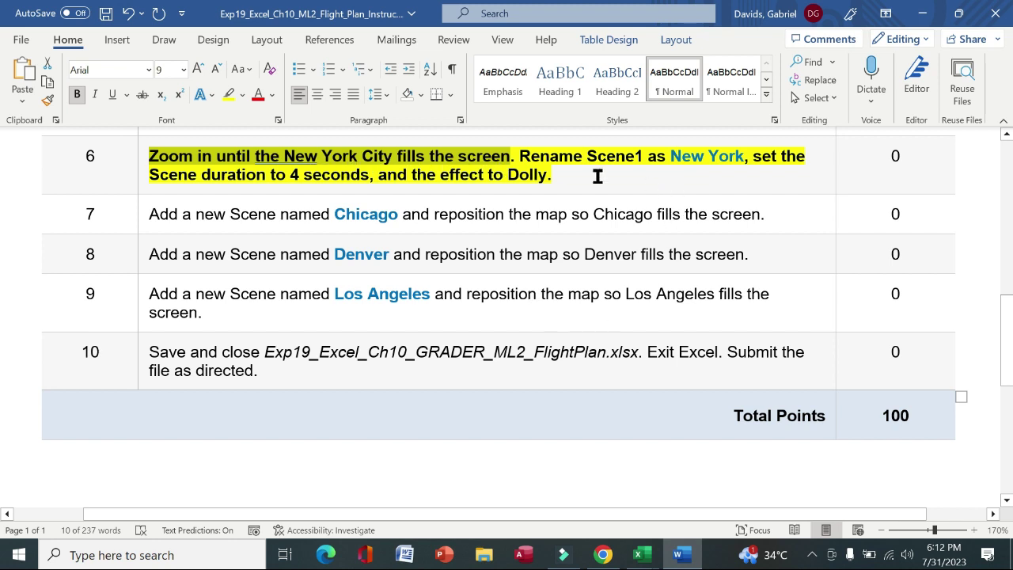
pyautogui.moveTo(520, 156); pyautogui.dragTo(668, 162)
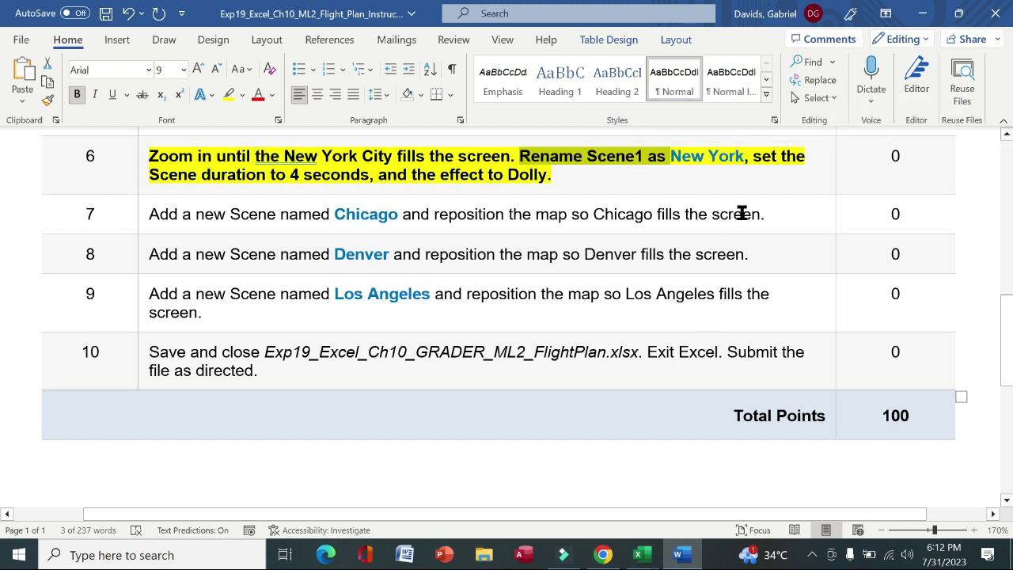
pyautogui.moveTo(746, 162); pyautogui.dragTo(680, 156)
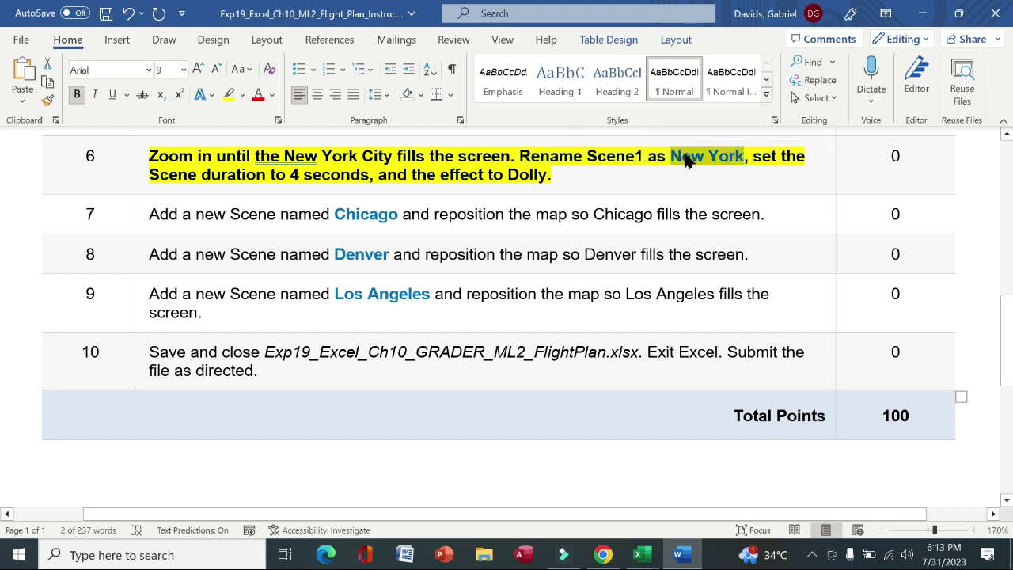
pyautogui.click(145, 156)
pyautogui.click(106, 166)
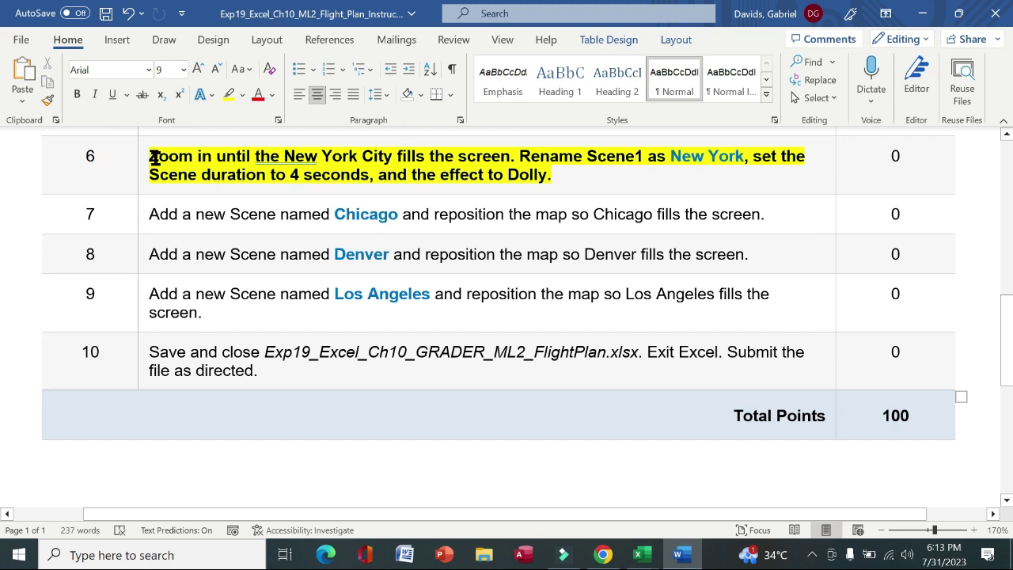
pyautogui.moveTo(150, 157); pyautogui.dragTo(481, 153)
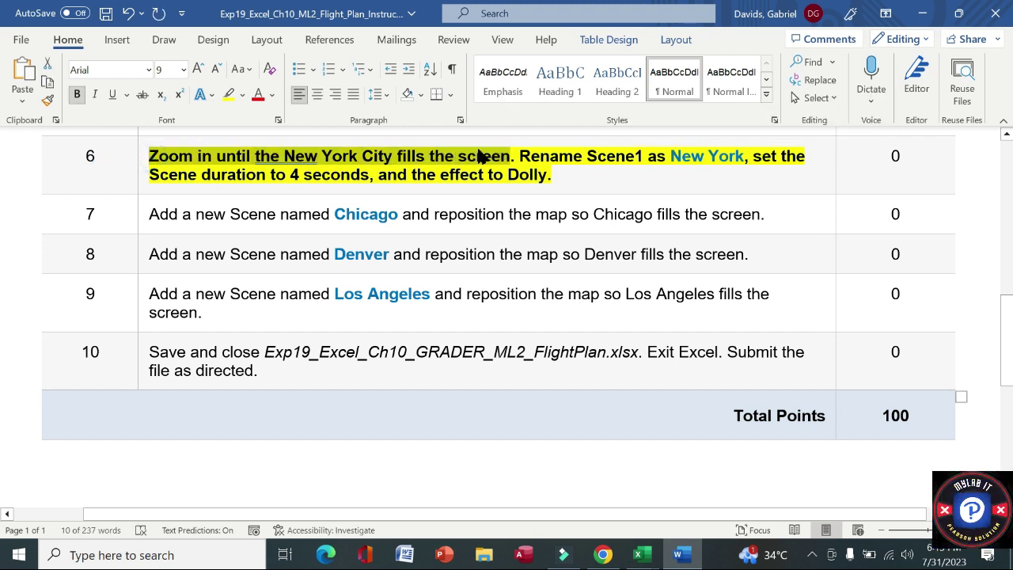
# Step: Switch to the 3D Maps window, close the field list, and enter New York as the location to find
pyautogui.moveTo(639, 554)
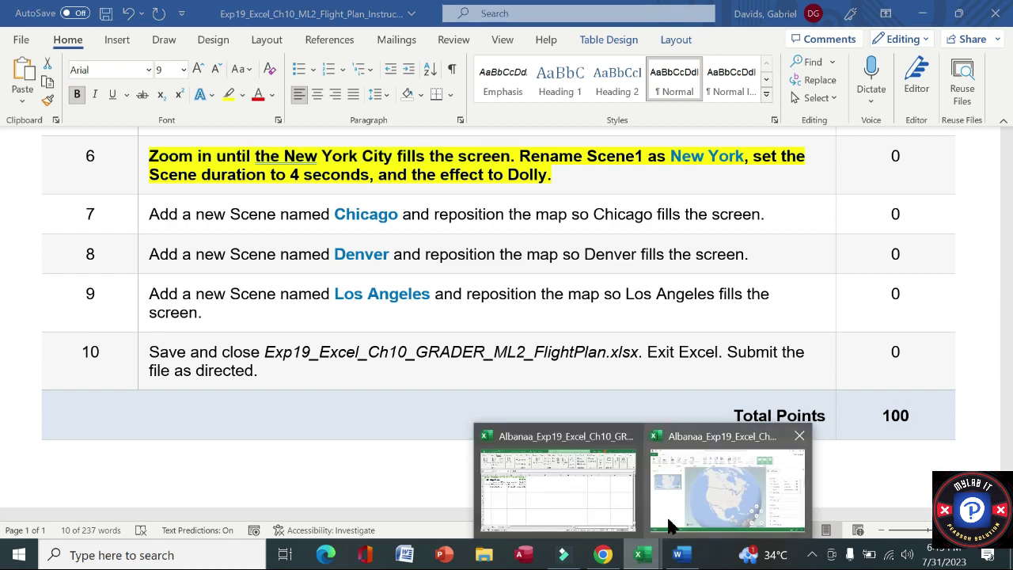
pyautogui.click(670, 524)
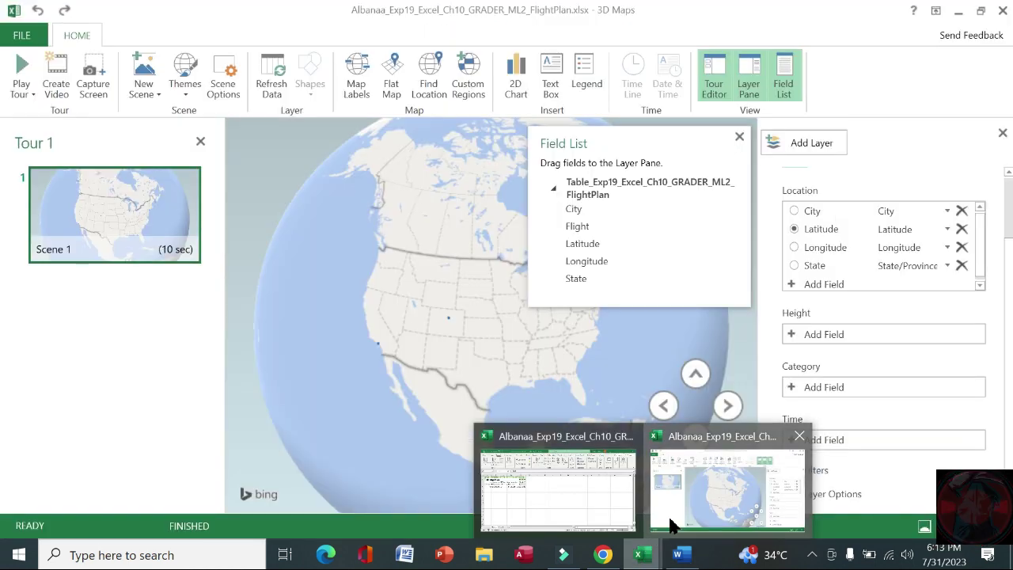
pyautogui.click(740, 138)
pyautogui.click(429, 86)
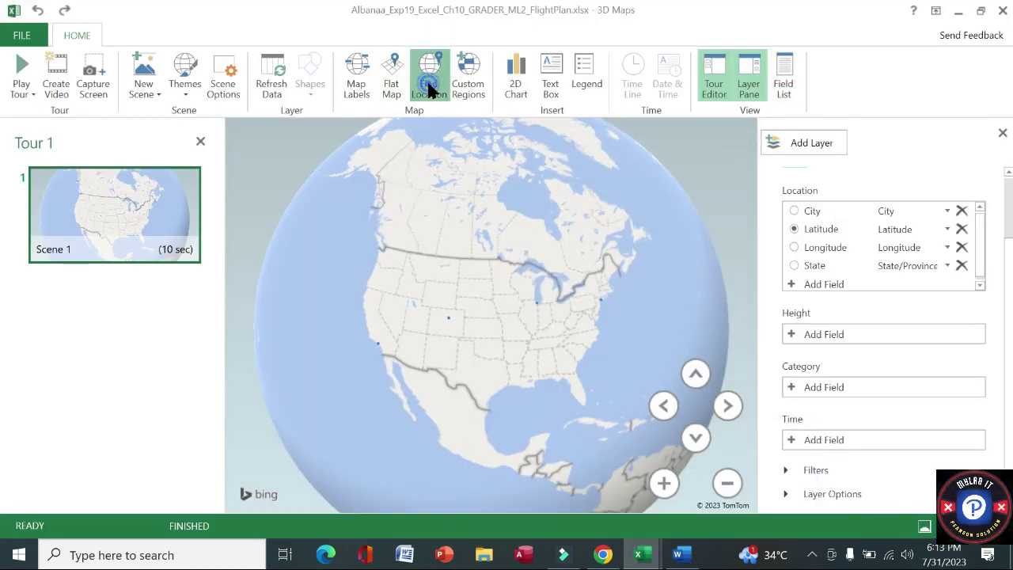
pyautogui.write('New York')
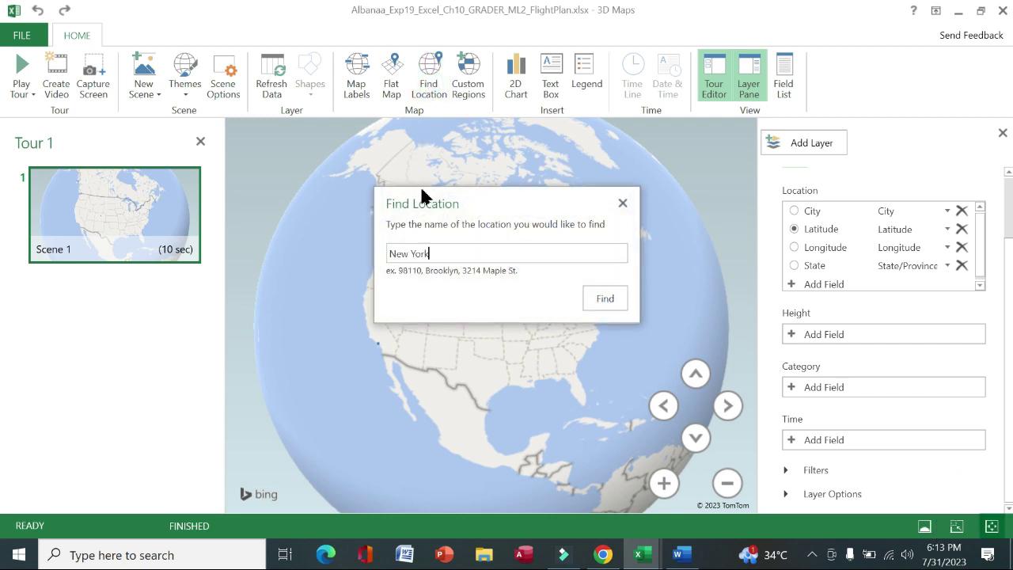